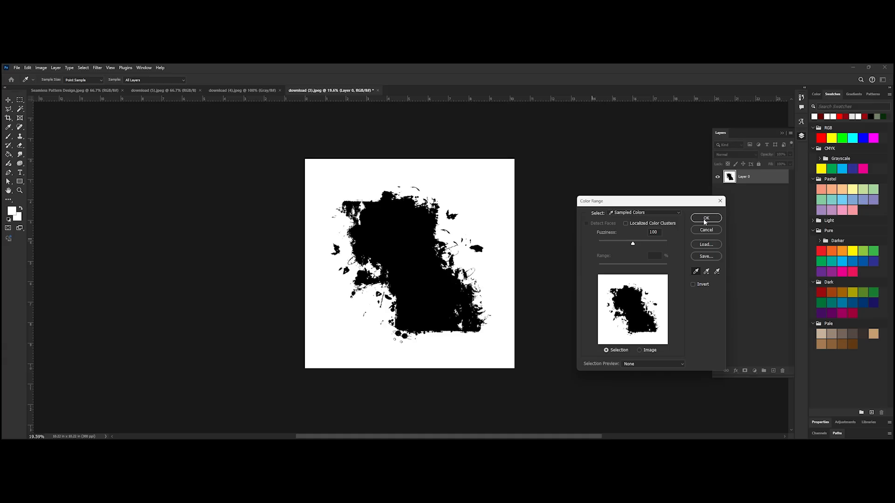
pyautogui.press('v')
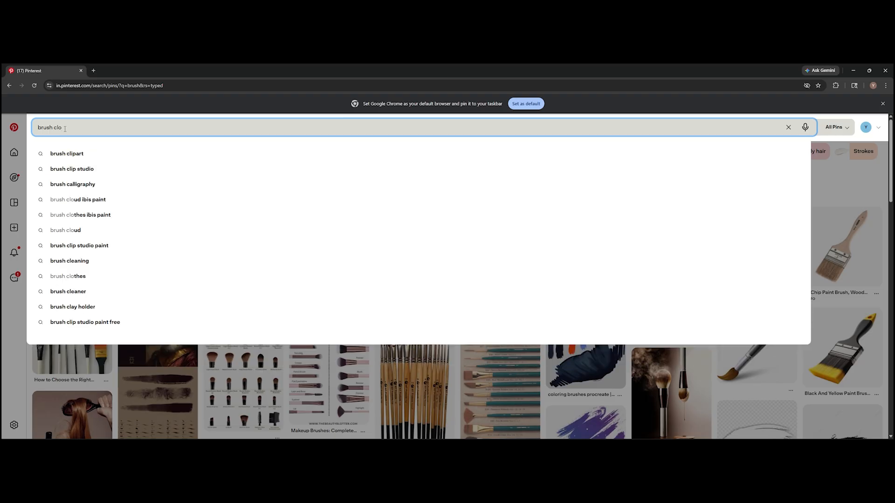
# - Search Pinterest for "brush clipart"
pyautogui.write('ip')
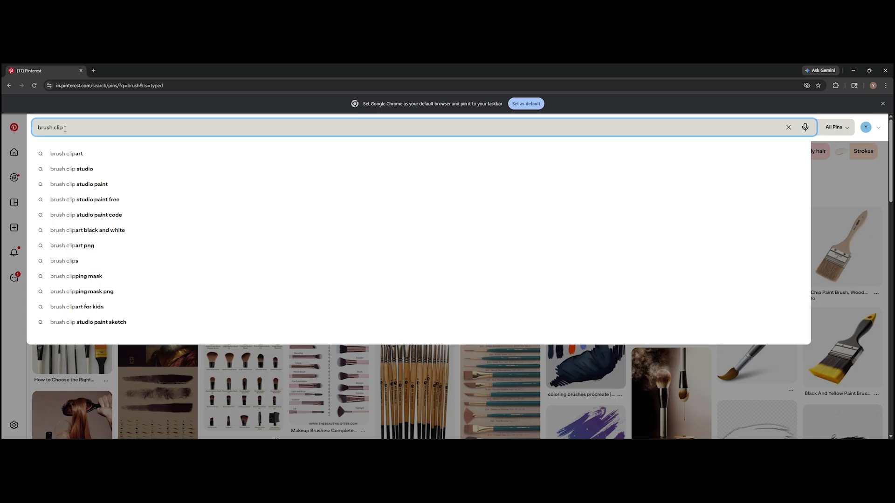
pyautogui.click(52, 160)
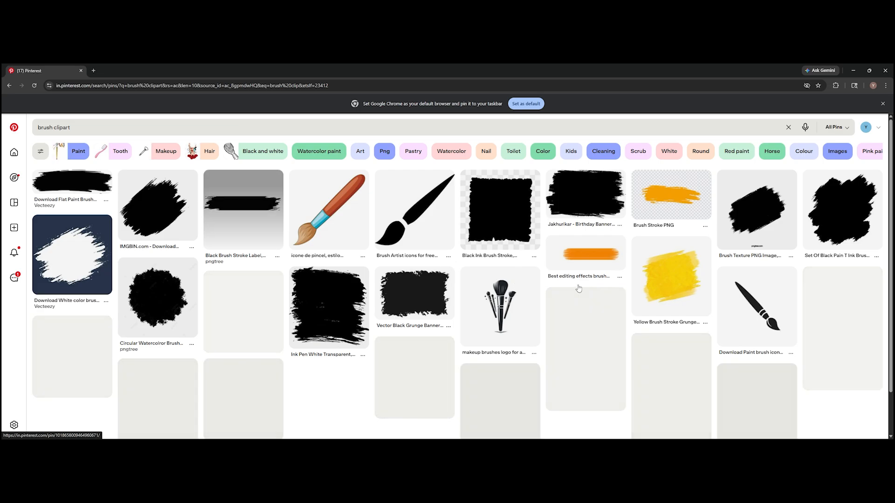
# - Browse the brush clipart results for suitable brush stroke and splatter shapes
pyautogui.scroll(-2, 580, 285)
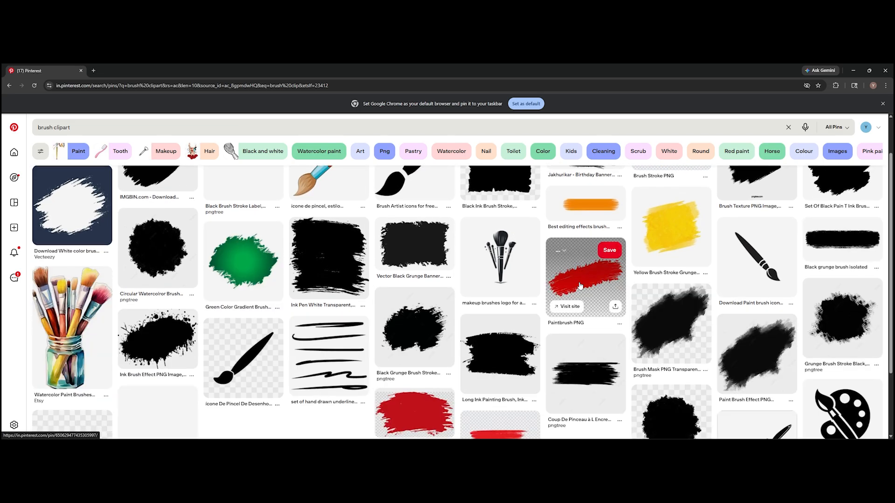
pyautogui.scroll(-4, 580, 285)
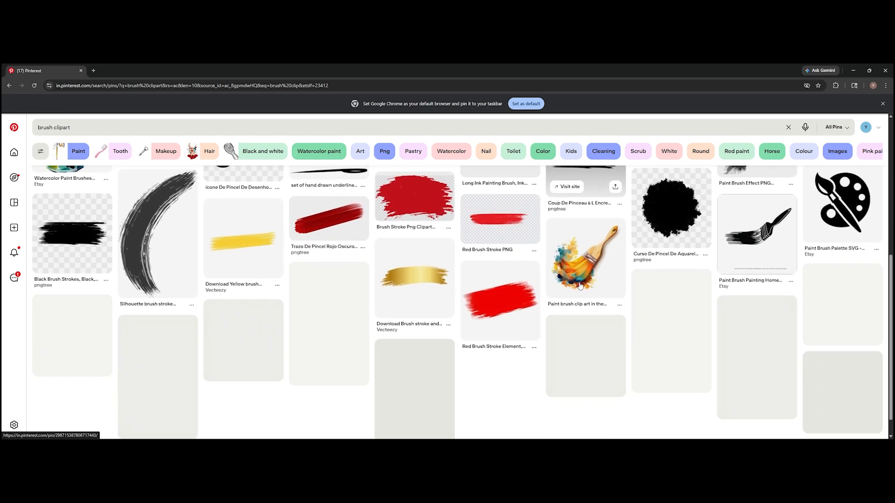
pyautogui.scroll(-2, 580, 285)
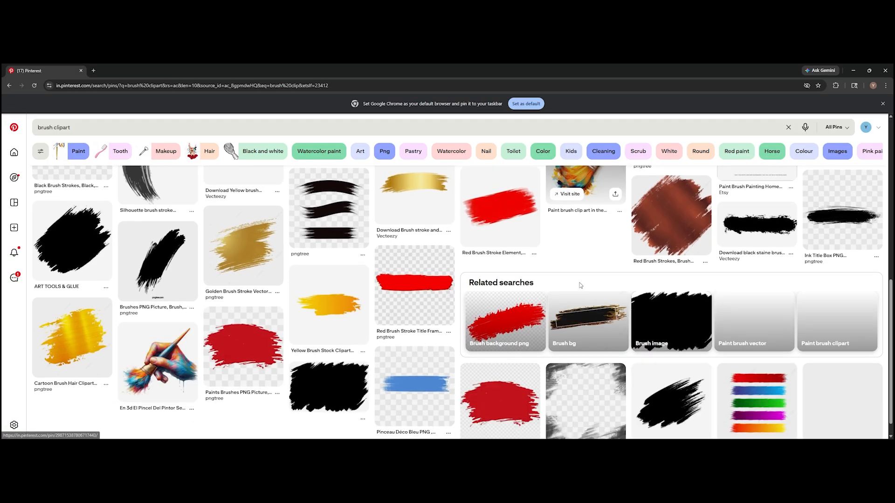
pyautogui.scroll(-3, 580, 285)
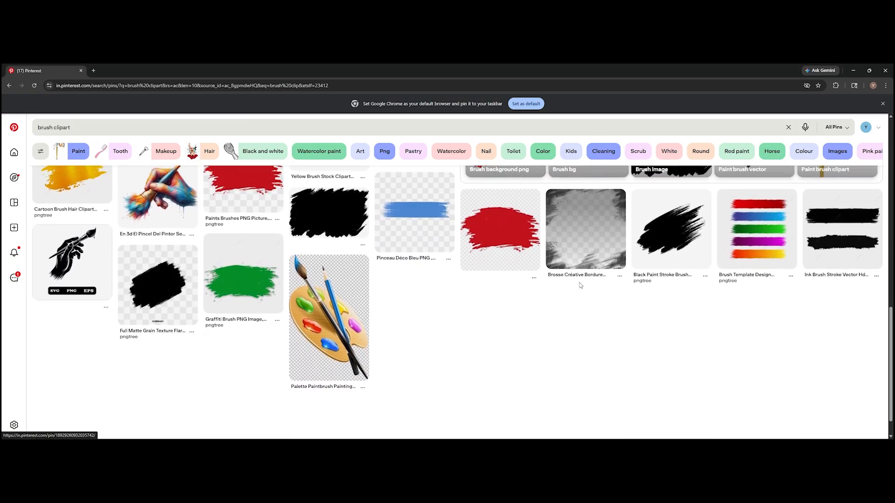
pyautogui.scroll(-4, 580, 285)
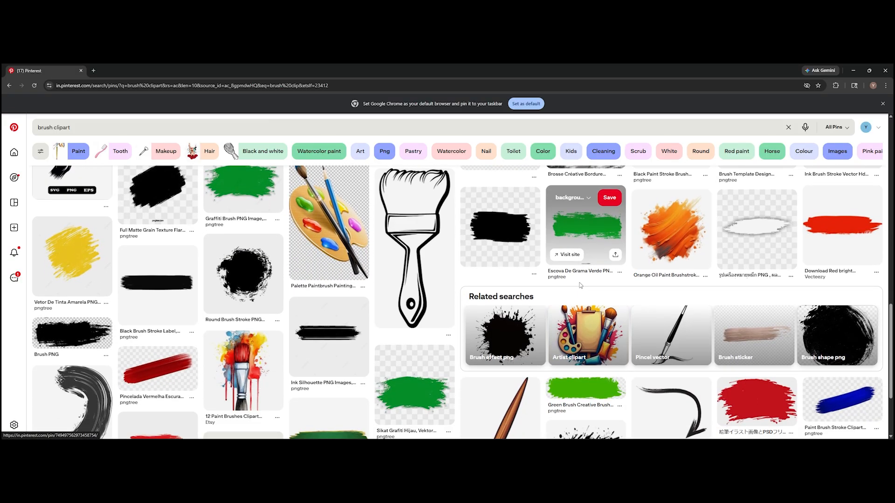
pyautogui.scroll(-3, 580, 285)
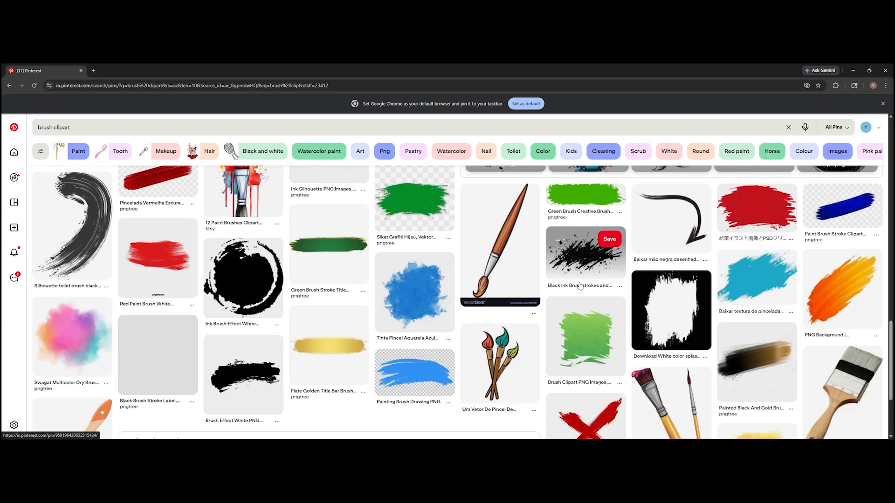
pyautogui.scroll(-3, 580, 285)
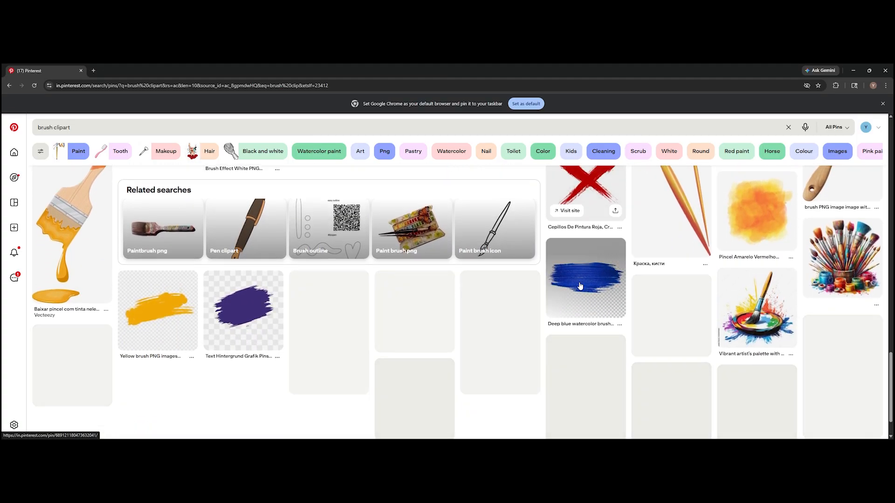
pyautogui.scroll(-5, 580, 285)
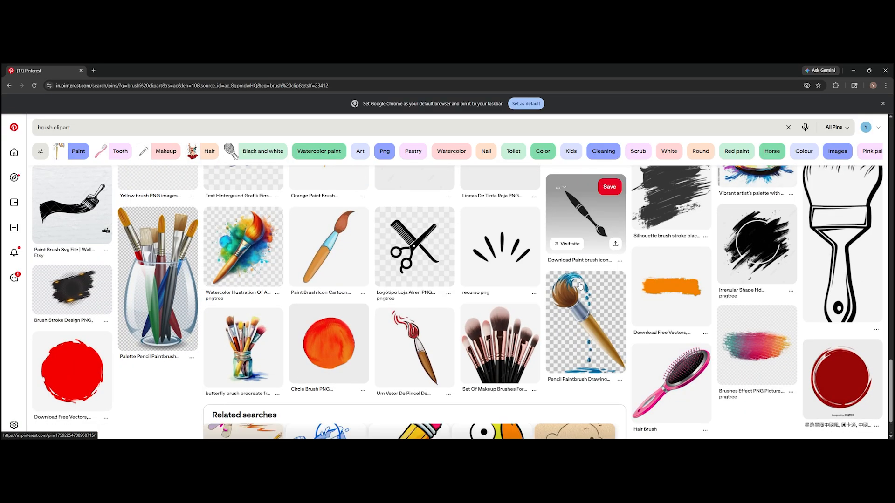
pyautogui.scroll(-3, 580, 285)
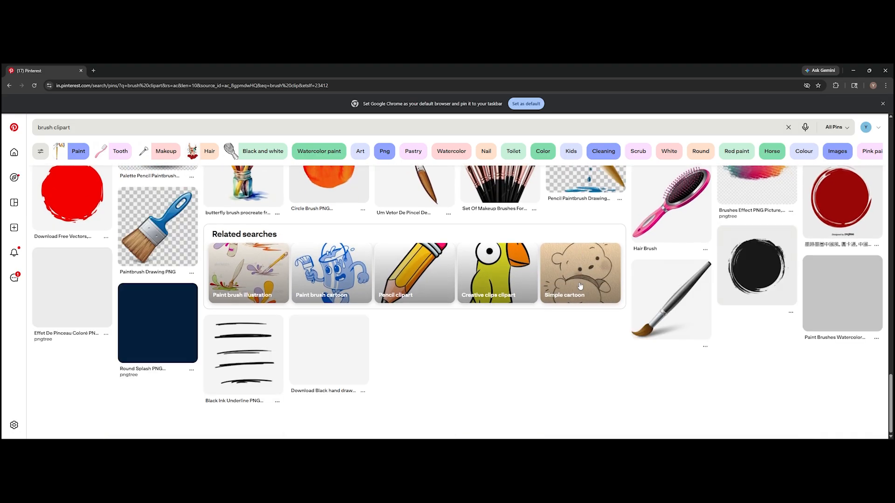
pyautogui.scroll(-4, 580, 286)
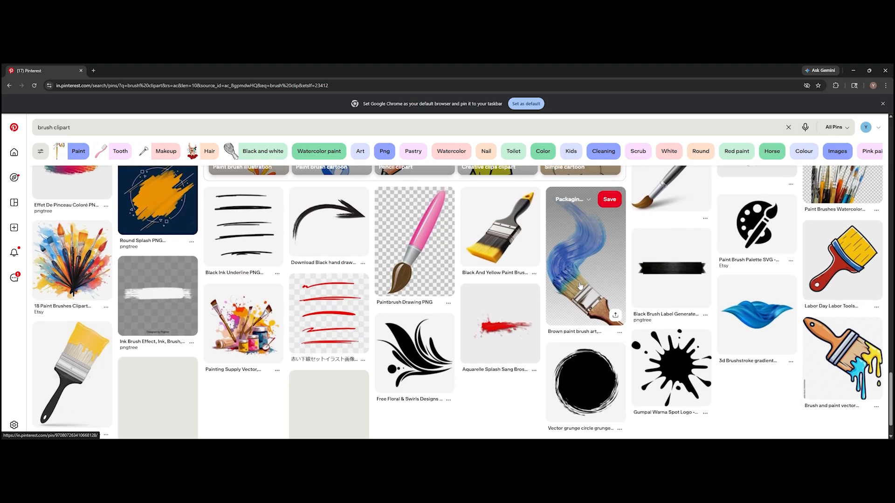
pyautogui.scroll(-2, 580, 286)
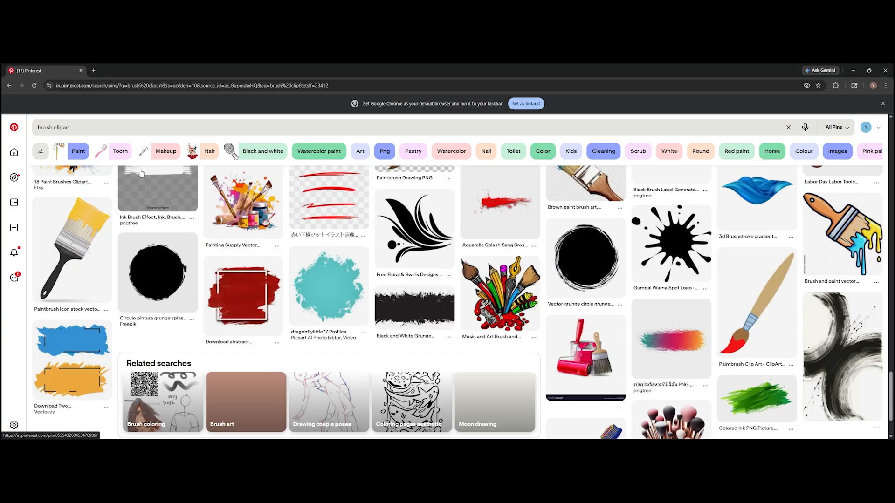
# - Refine the image search to "brush clipart wedding"
pyautogui.click(77, 128)
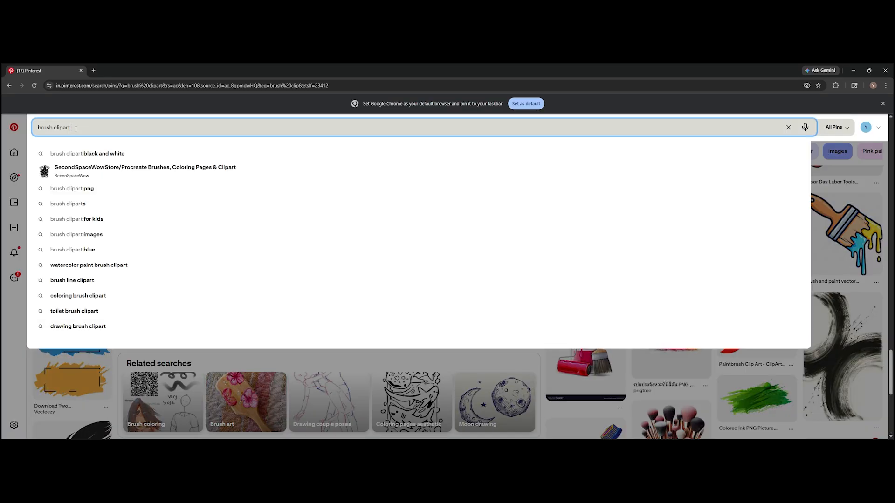
pyautogui.write('wedd')
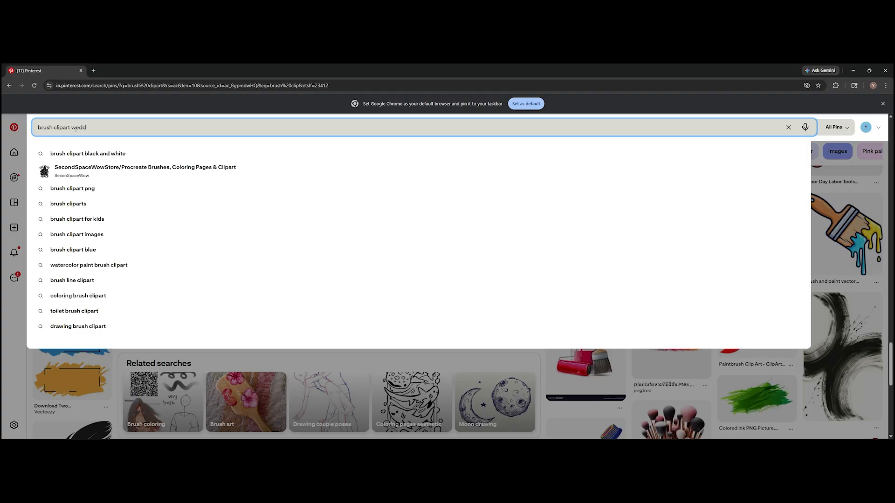
pyautogui.write('ing')
pyautogui.press('Return')
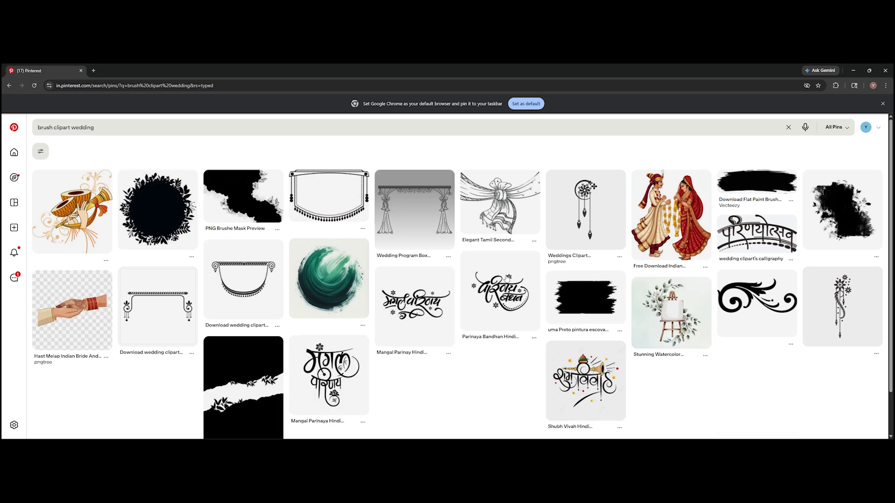
# - Open the black grunge brush pin with leaves around its edges and download its image
pyautogui.click(845, 228)
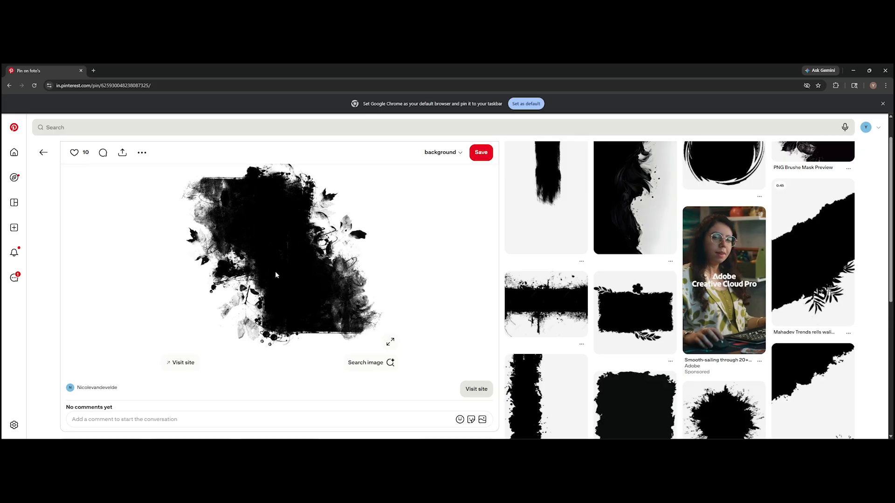
pyautogui.click(144, 156)
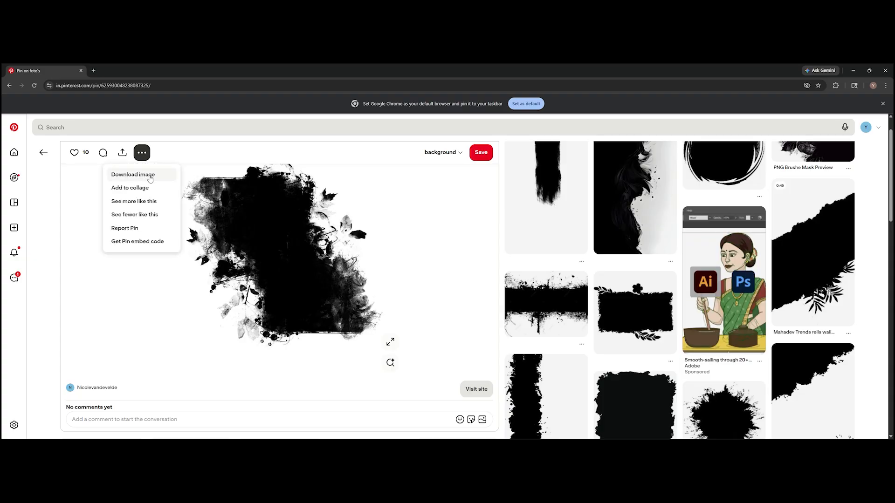
pyautogui.click(132, 175)
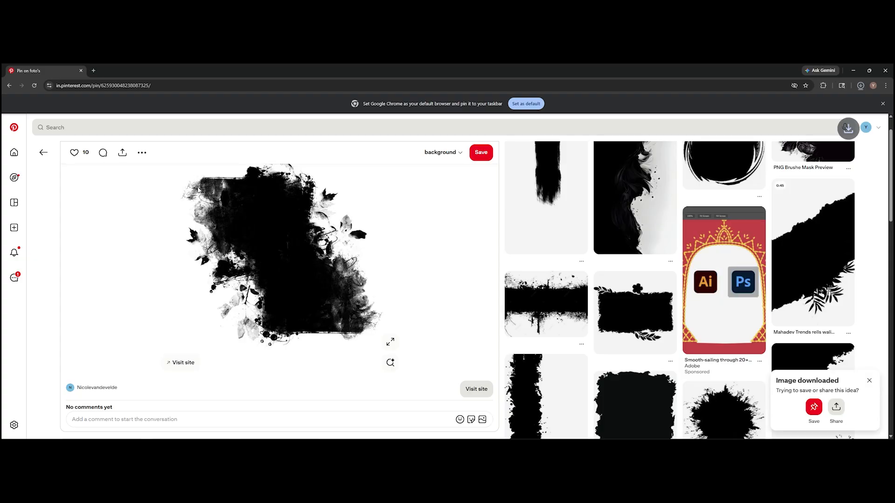
# - Open the related pin with the horizontal black ink splatter band and download its image
pyautogui.click(540, 310)
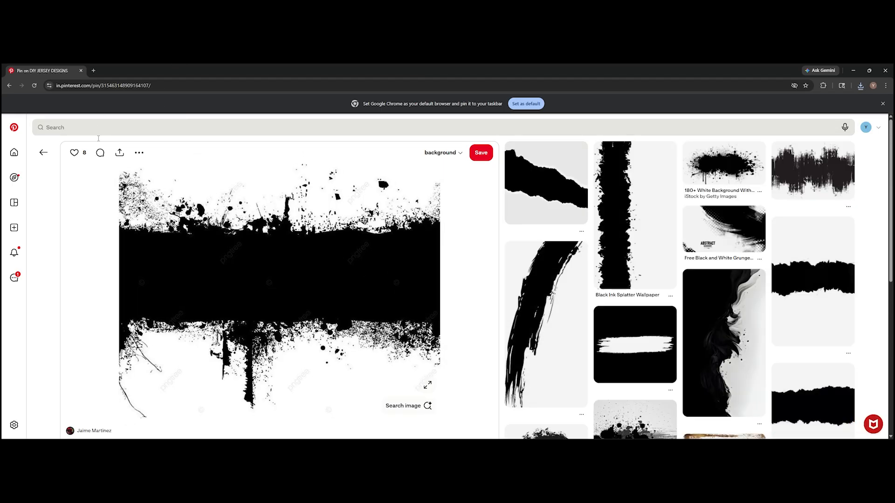
pyautogui.click(139, 153)
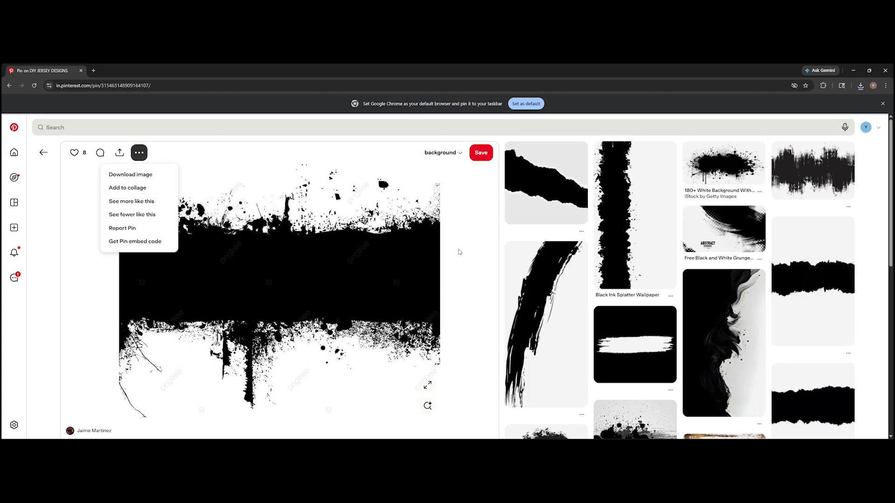
# - Open the related black-and-white flowing paint wallpaper pin and download its image
pyautogui.click(745, 352)
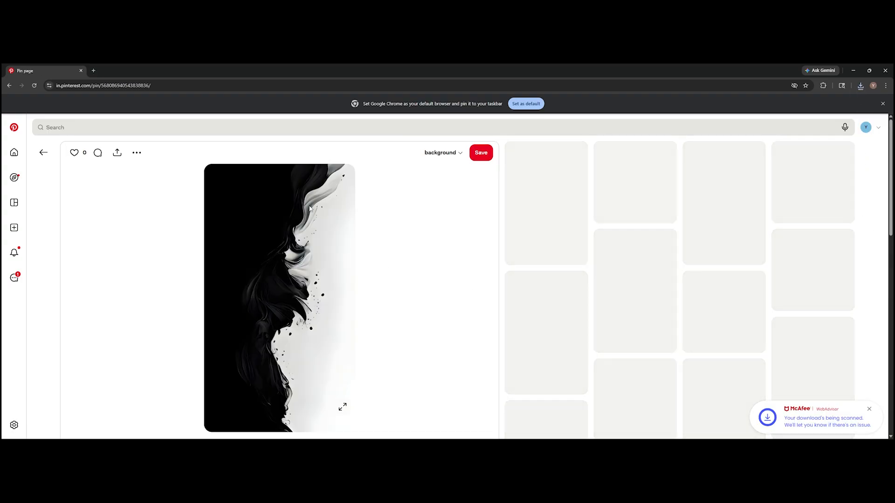
pyautogui.click(145, 153)
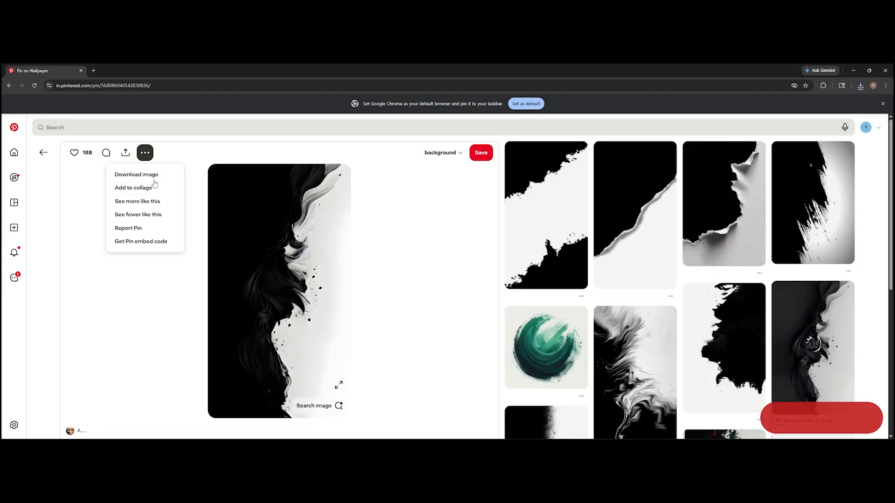
pyautogui.click(153, 180)
# - Find the Seamless Pattern Design pin with black leaves among the related pins, download its image and leave the pin
pyautogui.scroll(-2, 760, 347)
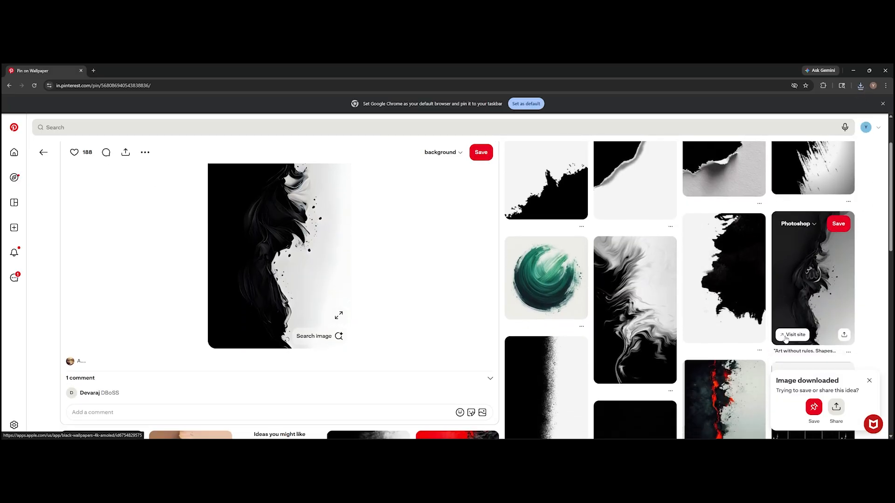
pyautogui.scroll(-2, 760, 347)
pyautogui.scroll(-4, 716, 355)
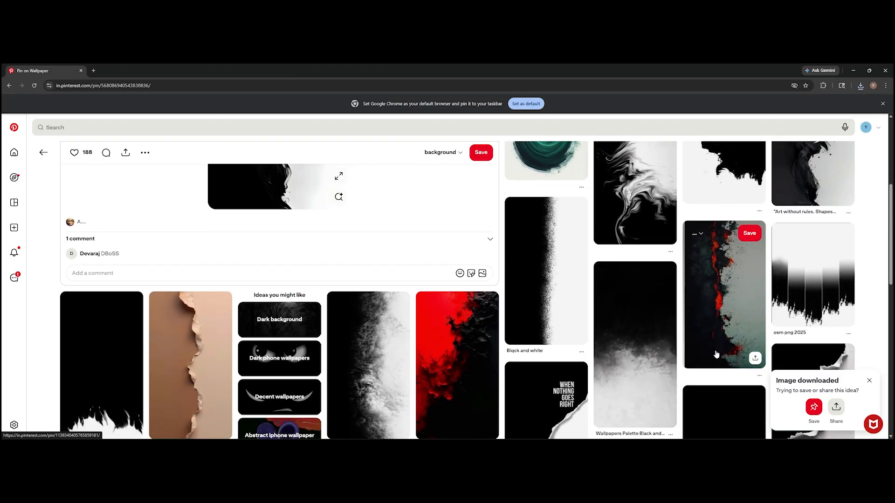
pyautogui.scroll(-5, 593, 356)
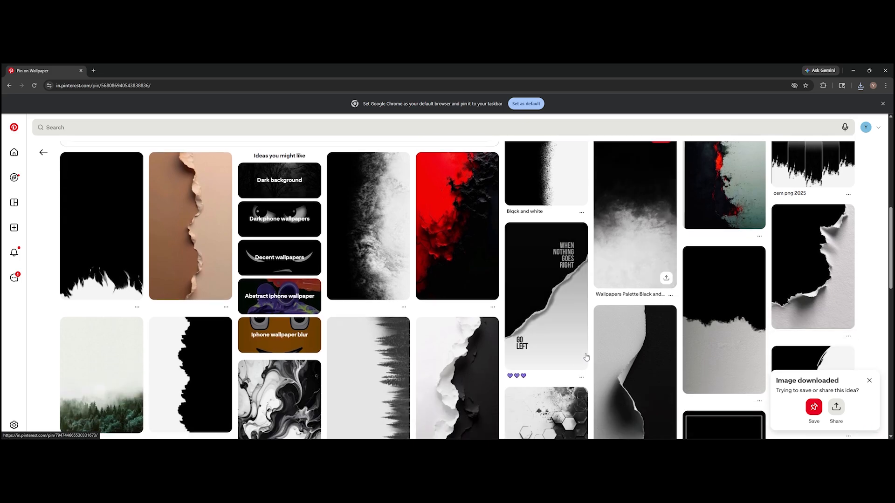
pyautogui.scroll(-2, 585, 350)
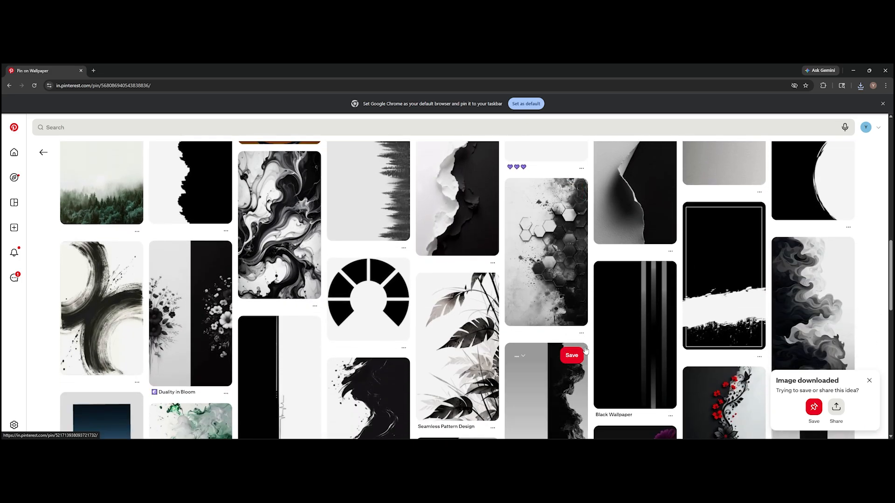
pyautogui.click(456, 319)
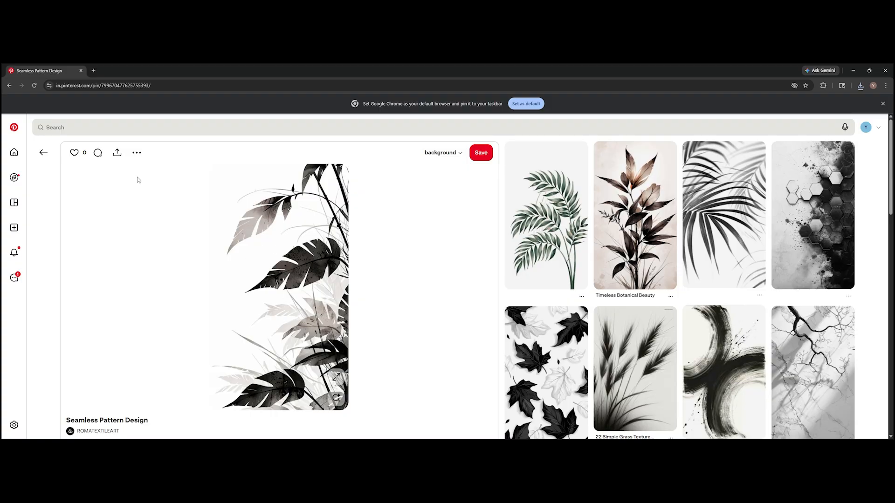
pyautogui.click(137, 152)
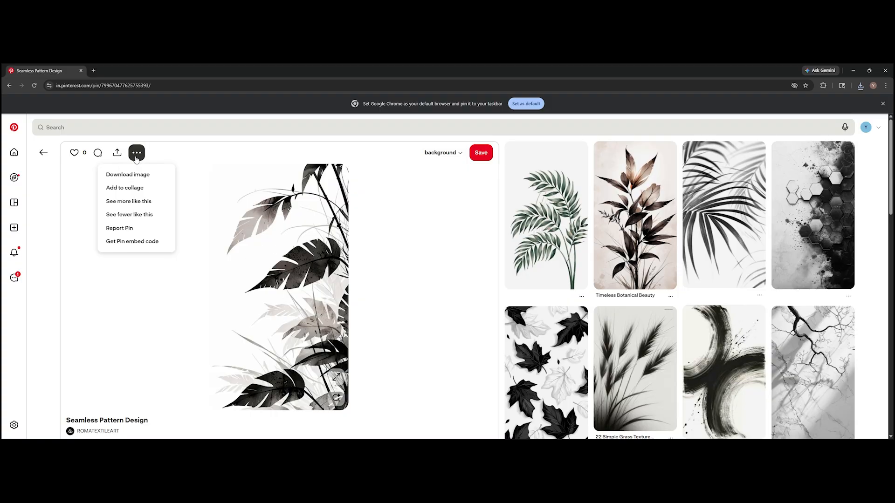
pyautogui.click(147, 181)
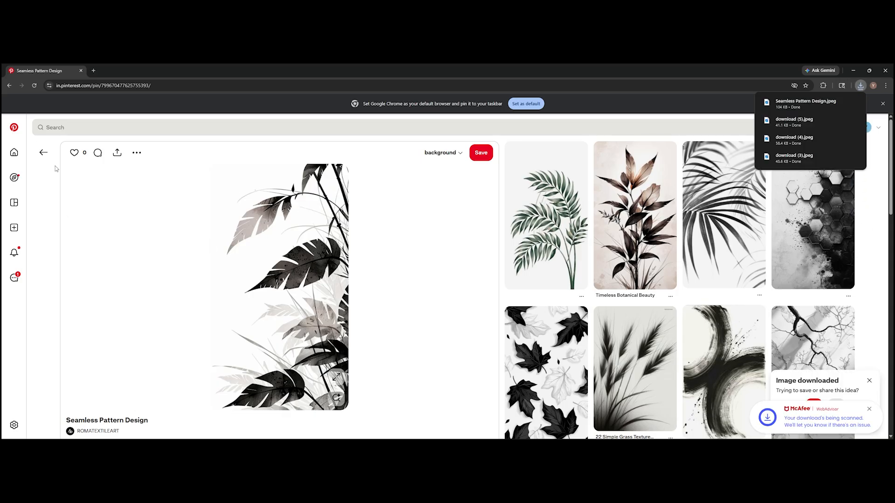
pyautogui.click(44, 152)
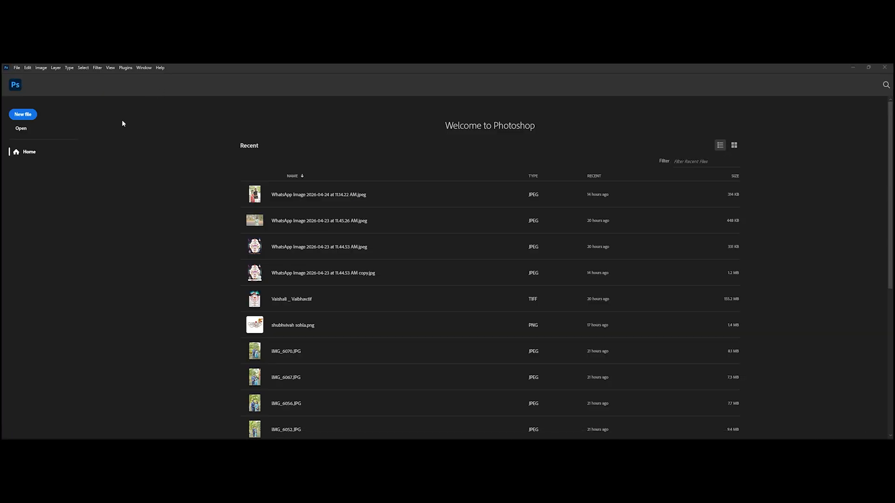
# - Open the downloaded images Seamless Pattern Design, download (5), download (4) and download (3) together from the Downloads folder
pyautogui.hotkey('ctrl', 'o')
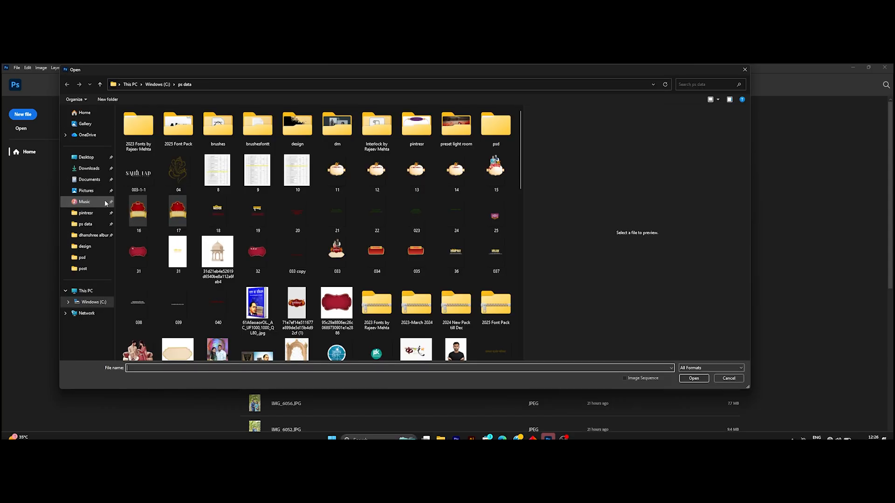
pyautogui.click(89, 169)
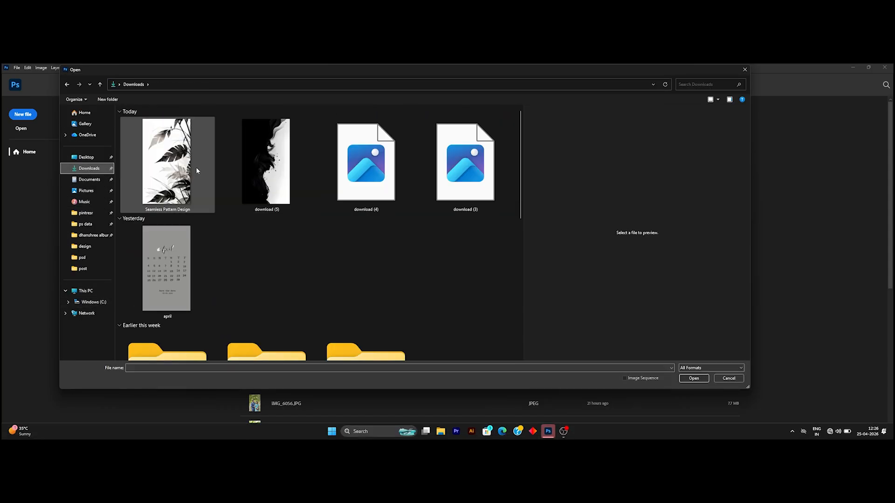
pyautogui.click(197, 171)
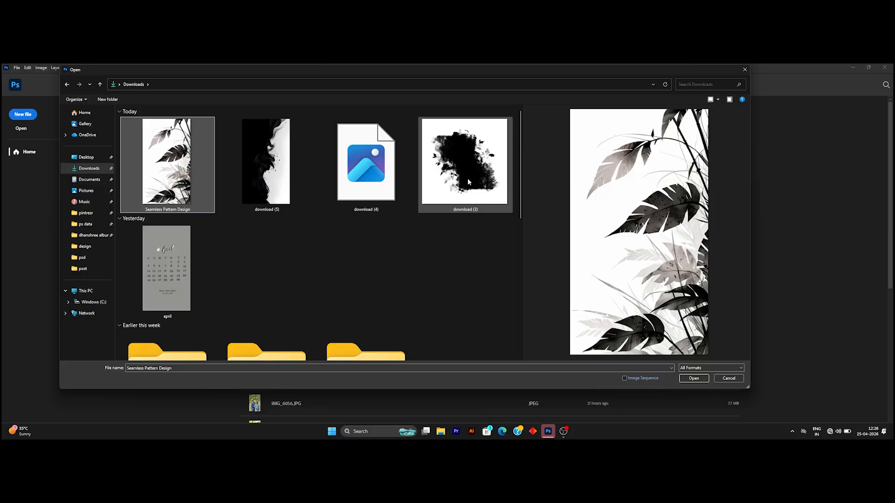
pyautogui.keyDown('shift'); pyautogui.click(468, 180); pyautogui.keyUp('shift')
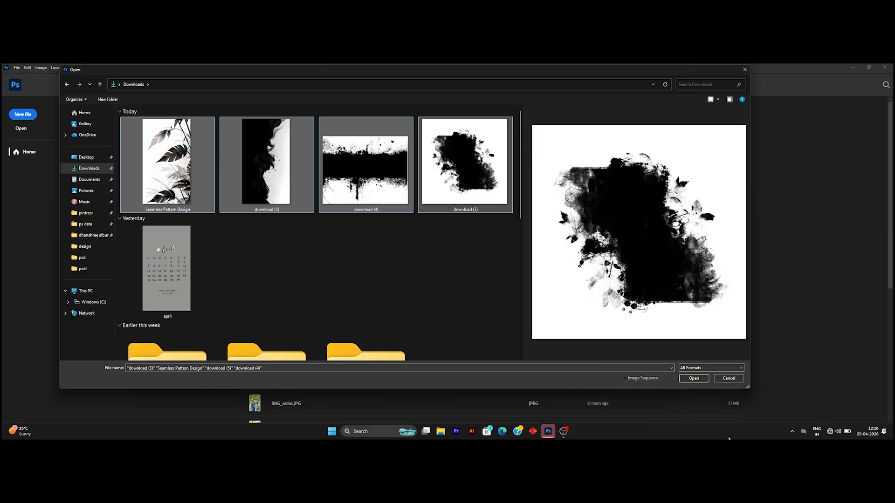
pyautogui.click(694, 378)
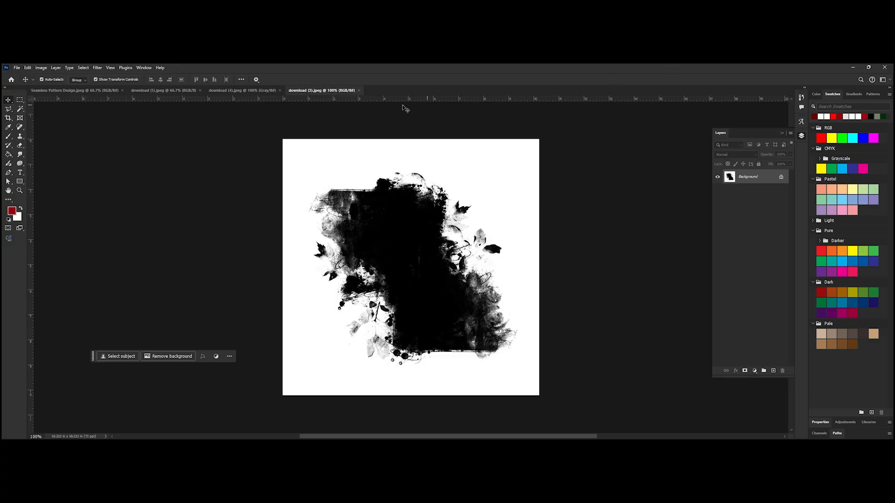
# - Set the resolution of the black grunge brush image to 300 pixels/inch, keeping its width and height in centimetres
pyautogui.click(40, 68)
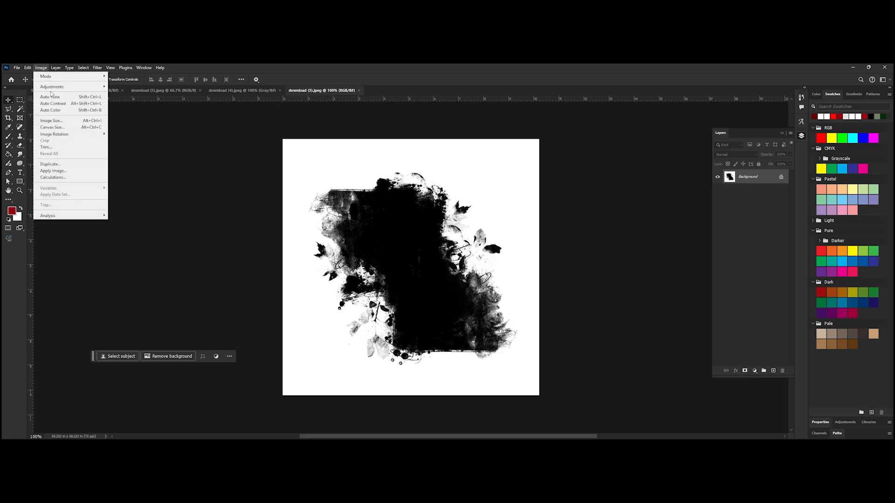
pyautogui.click(77, 121)
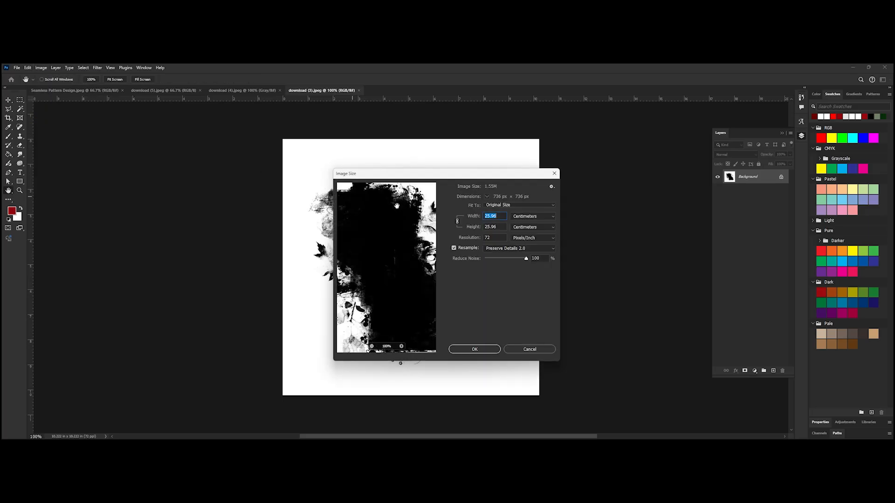
pyautogui.doubleClick(486, 237)
pyautogui.write('300')
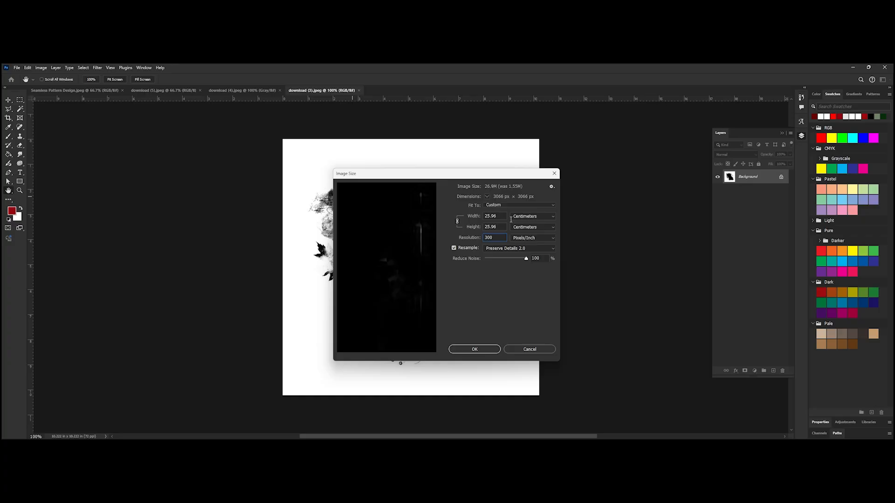
pyautogui.press('Return')
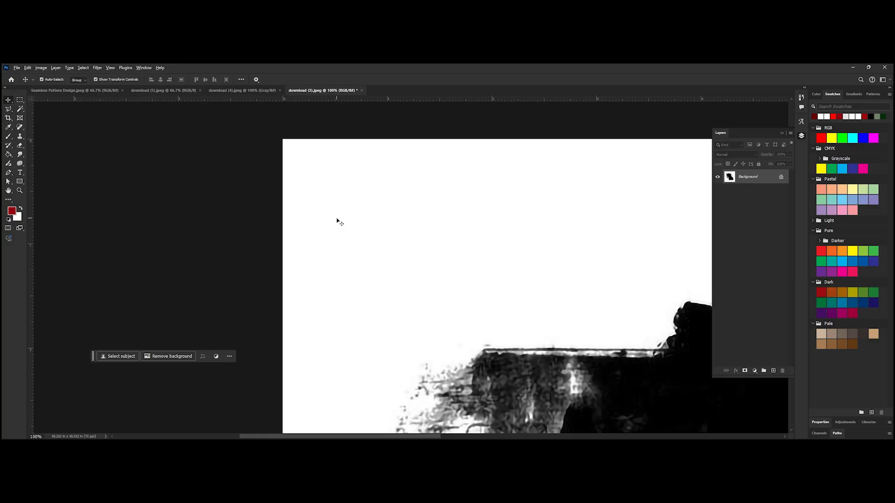
# - Examine the resampled grunge brush image as a whole and inspect the berries and ink splatters along its edge up close
pyautogui.scroll(-3, 337, 222)
pyautogui.scroll(-3, 467, 247)
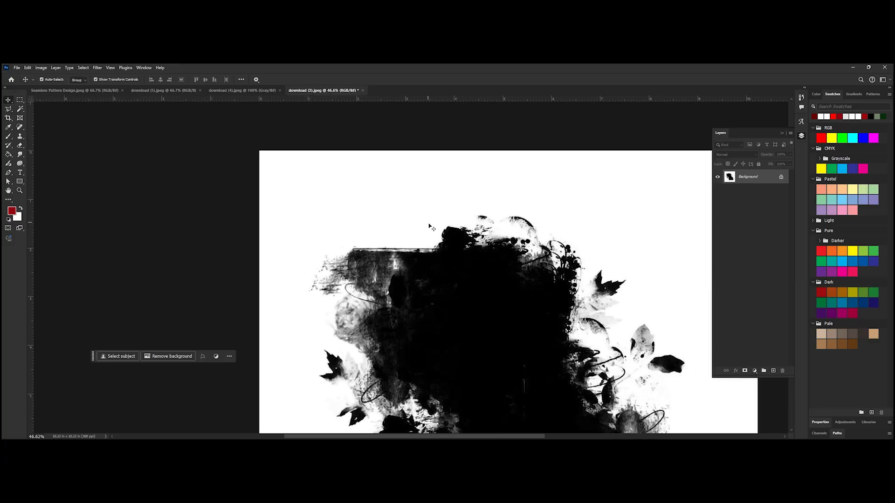
pyautogui.moveTo(478, 252); pyautogui.dragTo(420, 212)
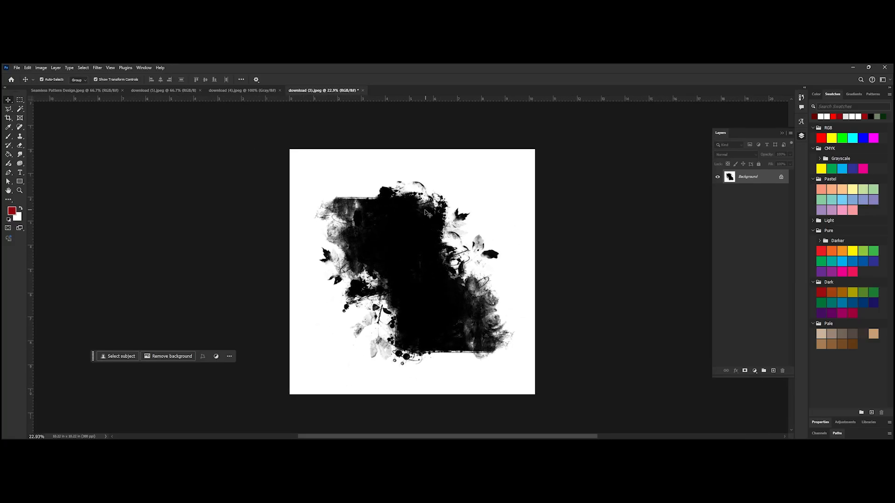
pyautogui.scroll(-3, 424, 210)
pyautogui.scroll(3, 433, 262)
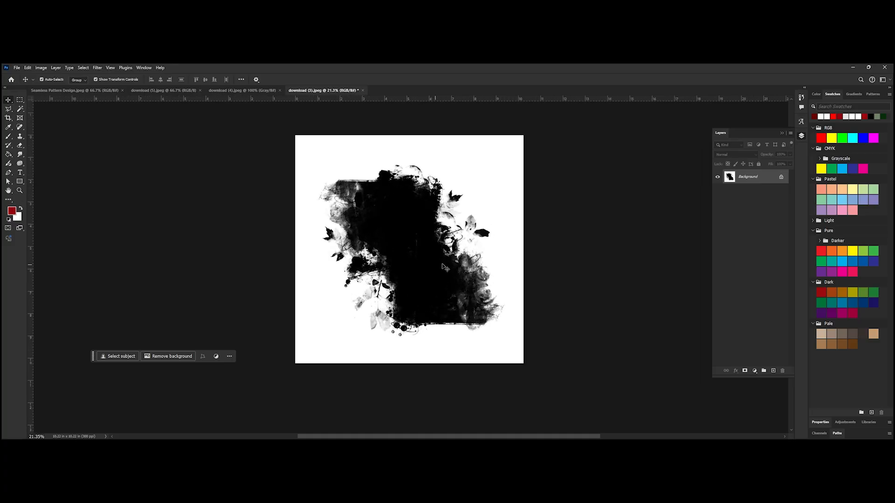
pyautogui.scroll(6, 435, 258)
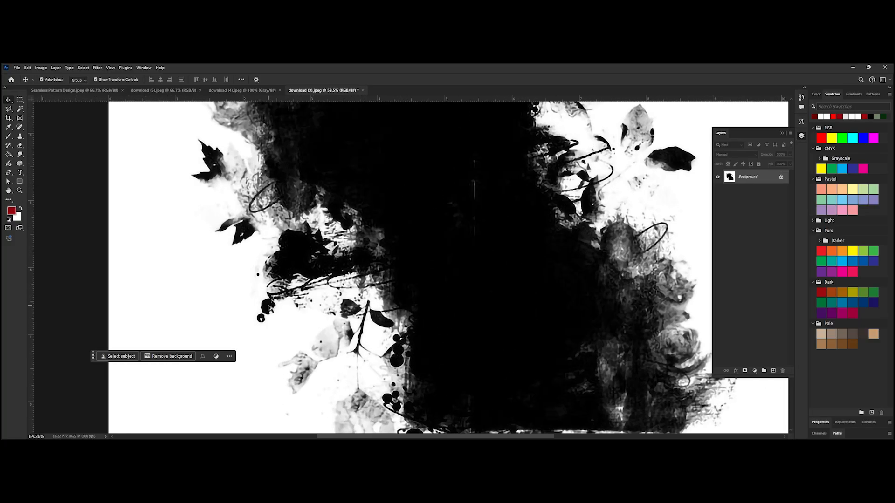
pyautogui.scroll(4, 269, 308)
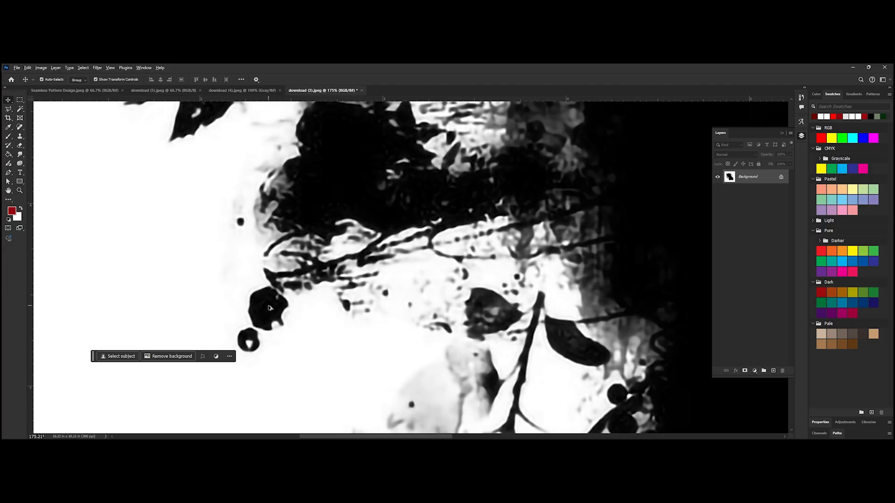
pyautogui.scroll(-6, 269, 307)
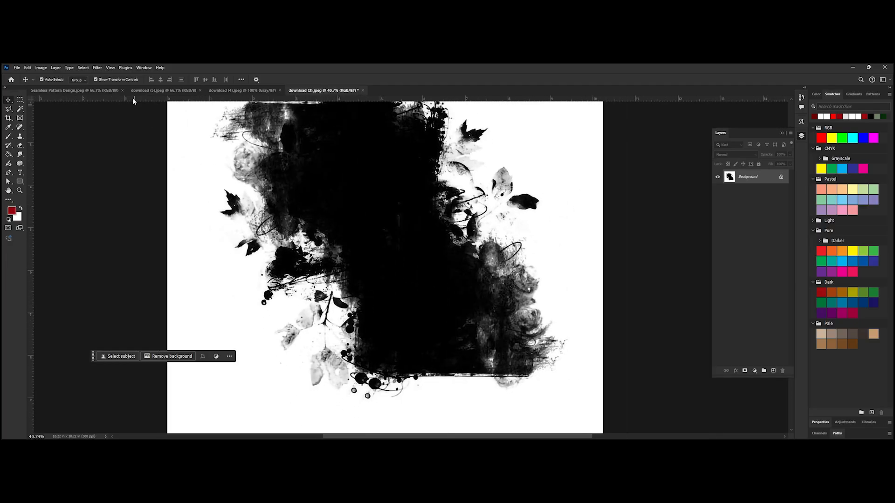
# - Review the grunge brush image's dimensions and resolution in Image Size, leaving the settings as they are
pyautogui.click(41, 68)
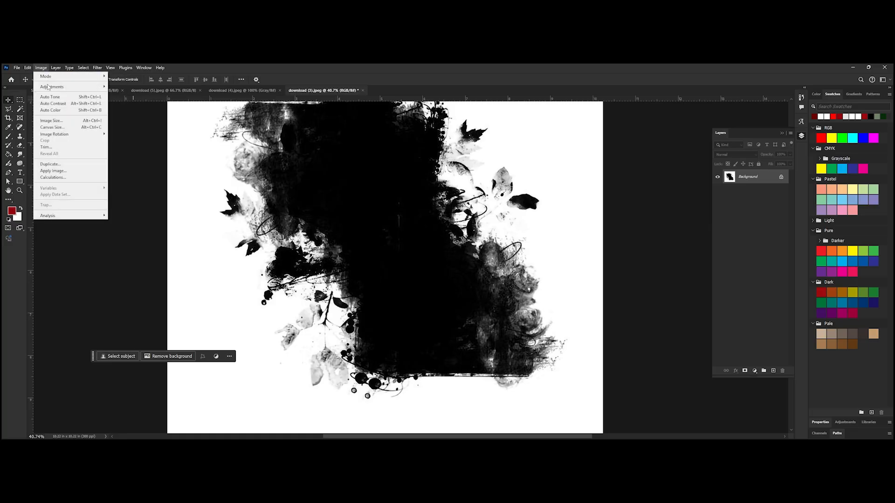
pyautogui.click(60, 120)
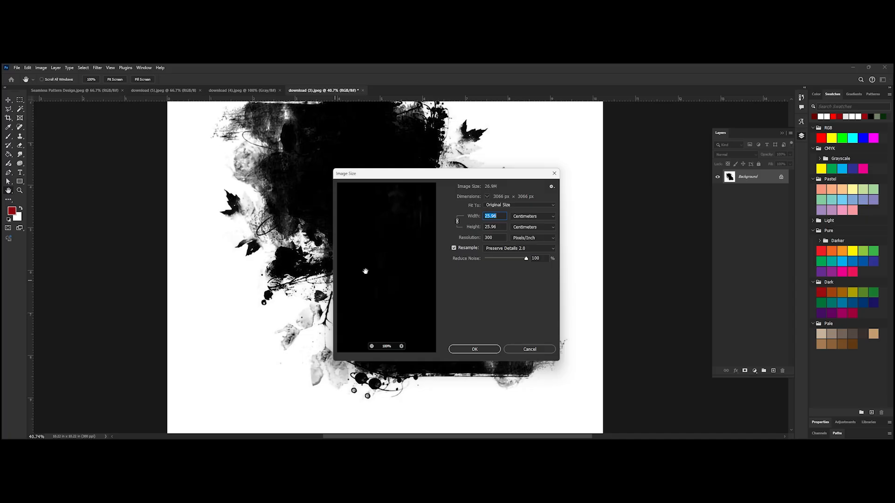
pyautogui.click(469, 351)
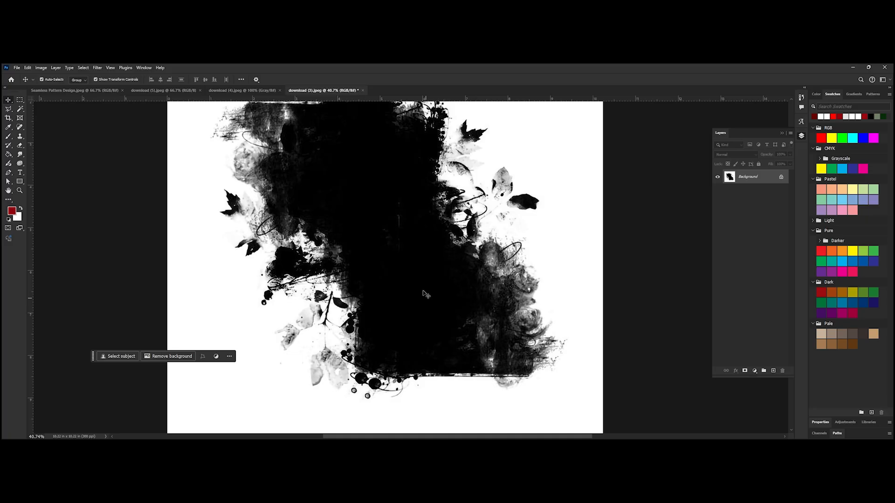
# - Inspect the maple leaf and surrounding leaf details beside the black brush shape for edge quality at high magnification
pyautogui.scroll(-3, 426, 294)
pyautogui.moveTo(421, 241); pyautogui.dragTo(439, 337)
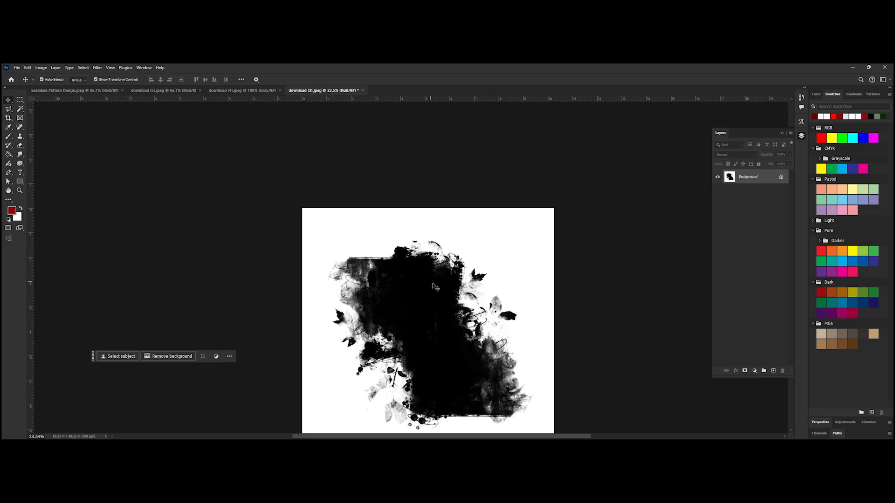
pyautogui.scroll(3, 434, 288)
pyautogui.moveTo(502, 346); pyautogui.dragTo(465, 298)
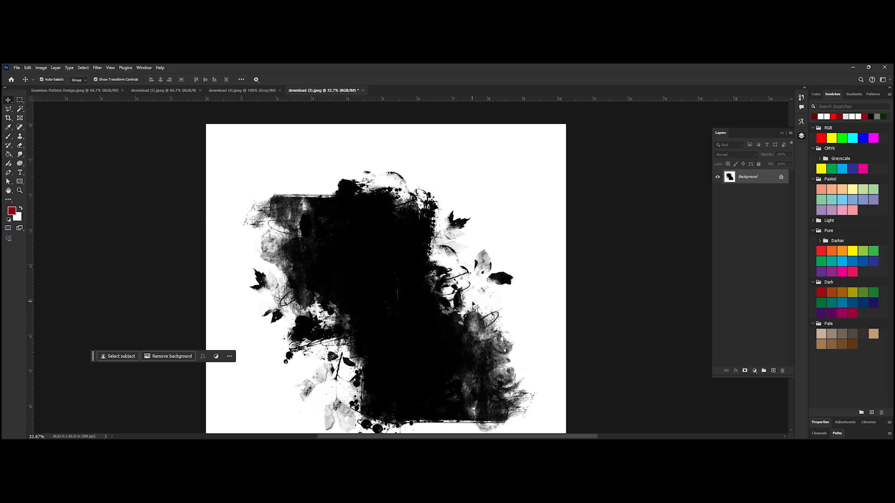
pyautogui.scroll(1, 472, 302)
pyautogui.scroll(3, 366, 315)
pyautogui.moveTo(404, 302); pyautogui.dragTo(403, 249)
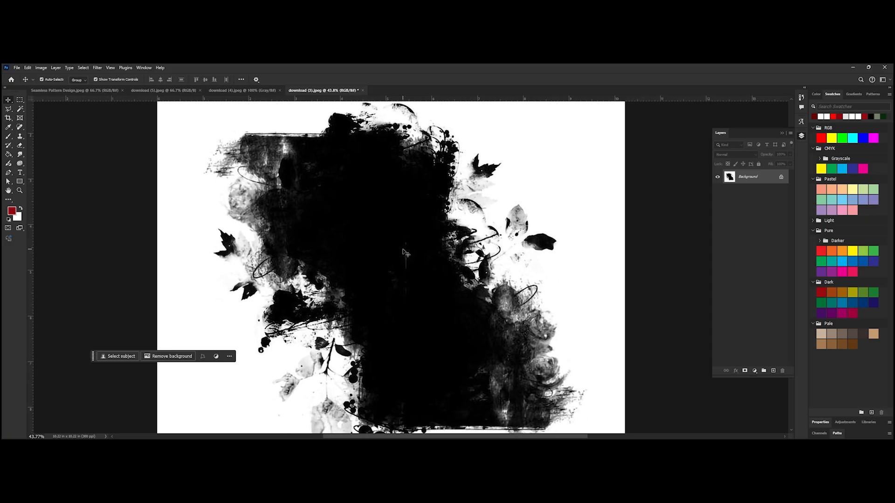
pyautogui.scroll(8, 397, 131)
pyautogui.moveTo(553, 168); pyautogui.dragTo(523, 180)
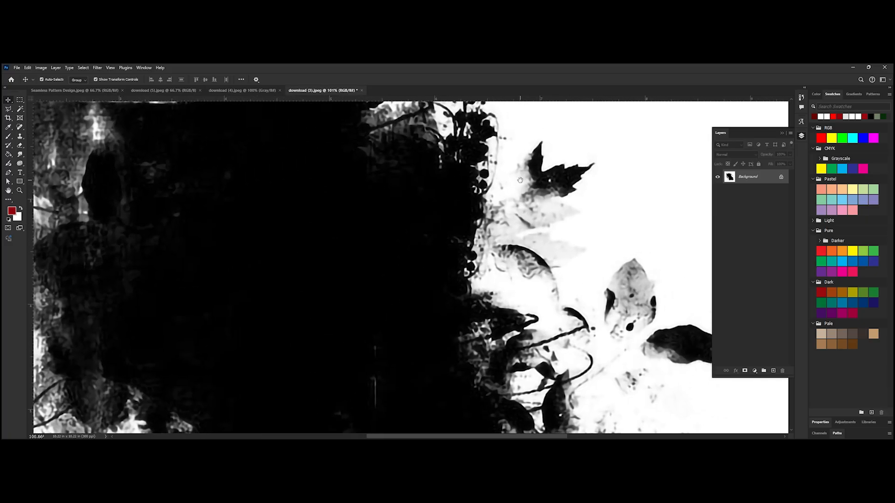
pyautogui.scroll(3, 577, 169)
pyautogui.scroll(-4, 570, 181)
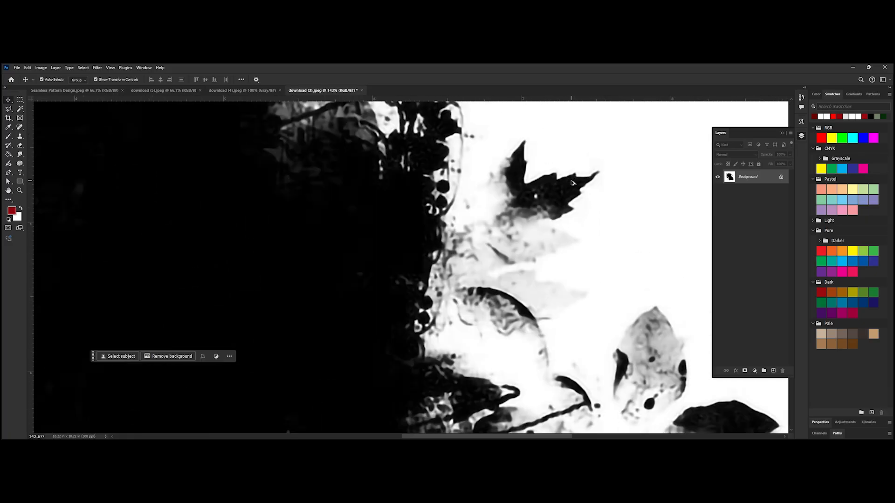
pyautogui.scroll(-8, 566, 191)
pyautogui.moveTo(451, 208); pyautogui.dragTo(432, 190)
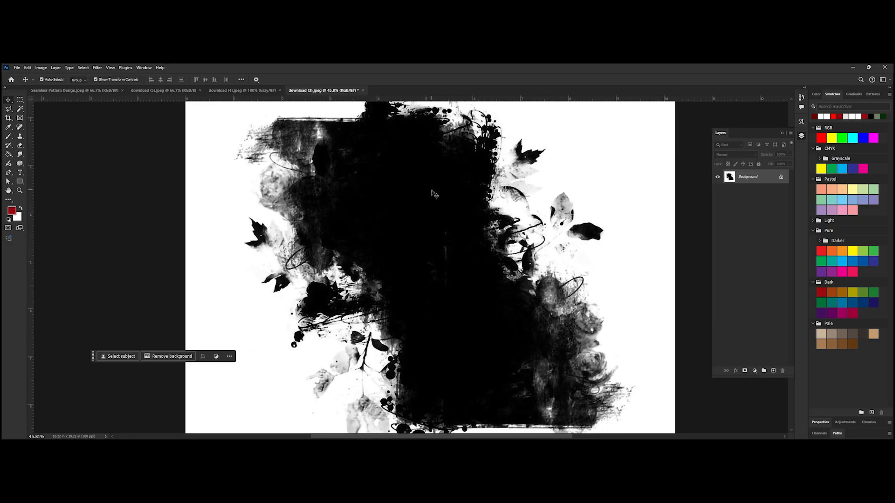
pyautogui.scroll(-4, 431, 191)
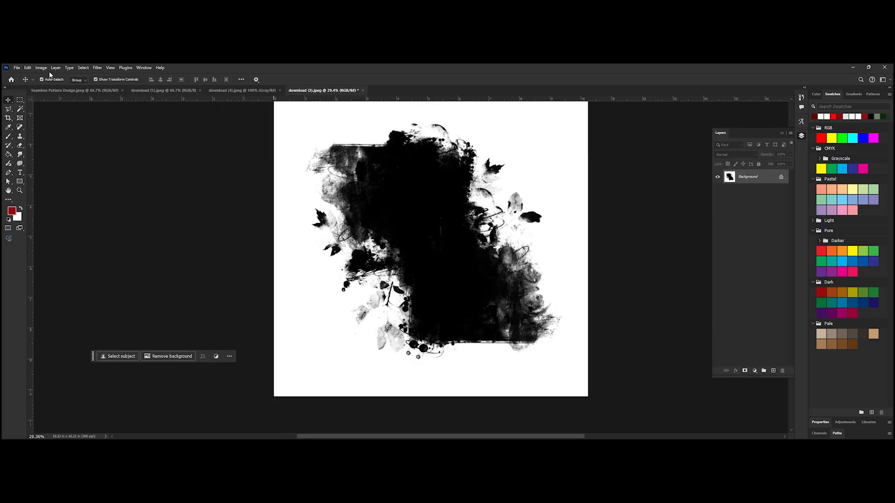
# - Apply a Gaussian Blur with a radius of 2.3 pixels to the grunge brush image, previewing its leafy edge
pyautogui.click(98, 68)
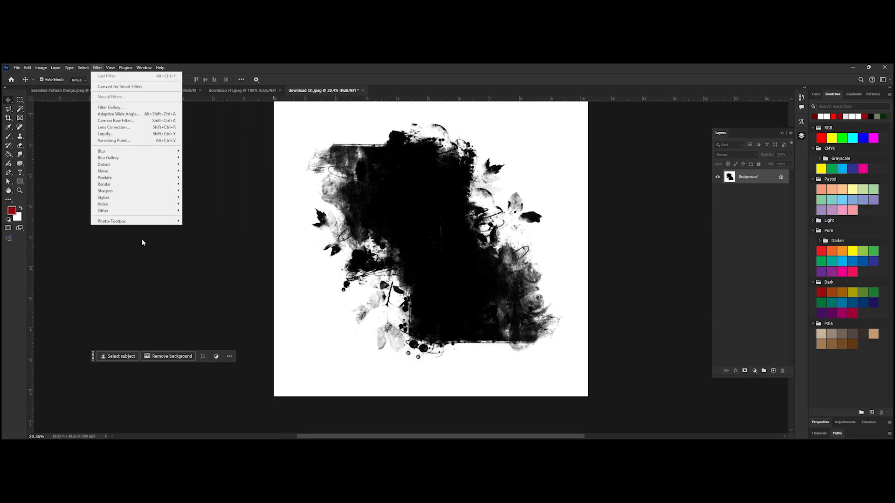
pyautogui.moveTo(176, 213)
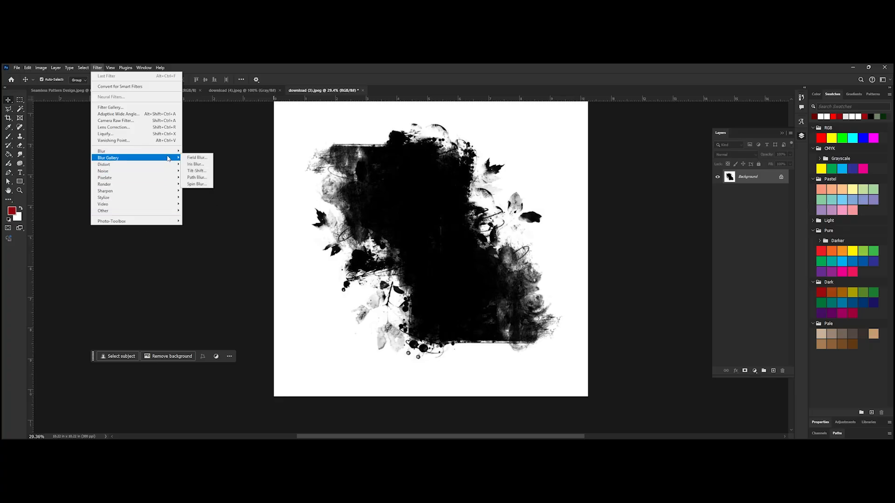
pyautogui.moveTo(168, 155)
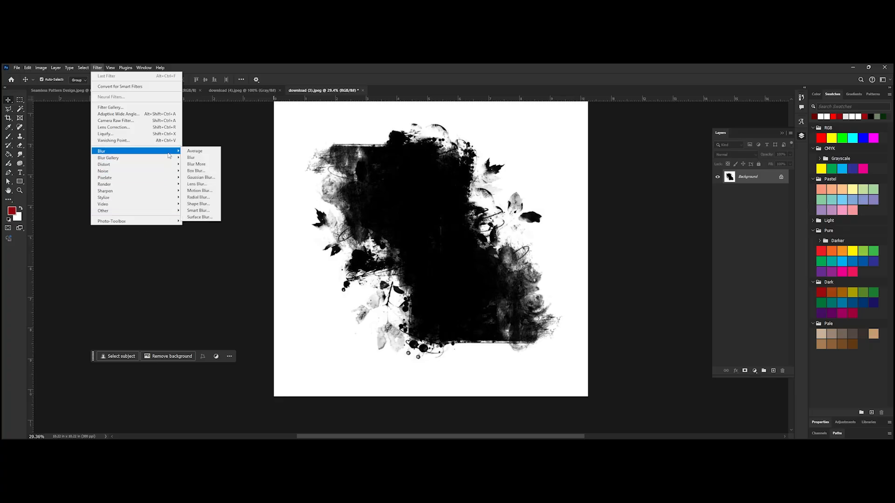
pyautogui.click(200, 177)
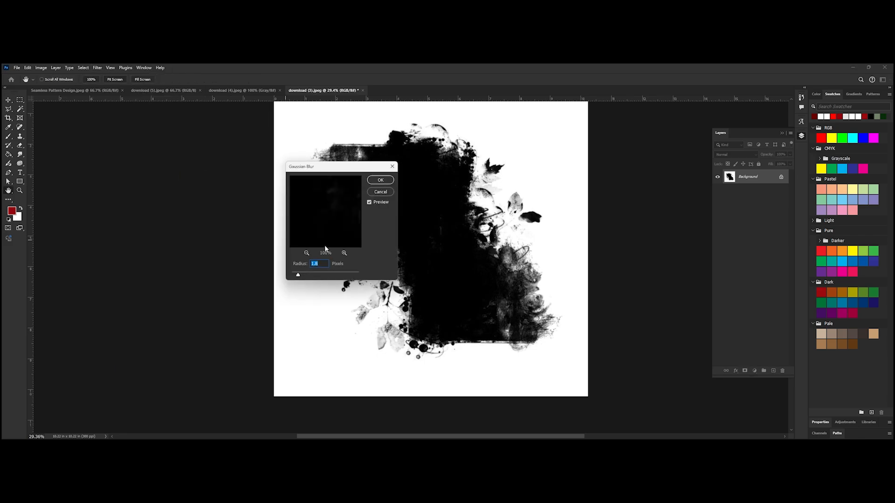
pyautogui.click(308, 252)
pyautogui.click(309, 252)
pyautogui.click(308, 252)
pyautogui.moveTo(351, 192); pyautogui.dragTo(322, 204)
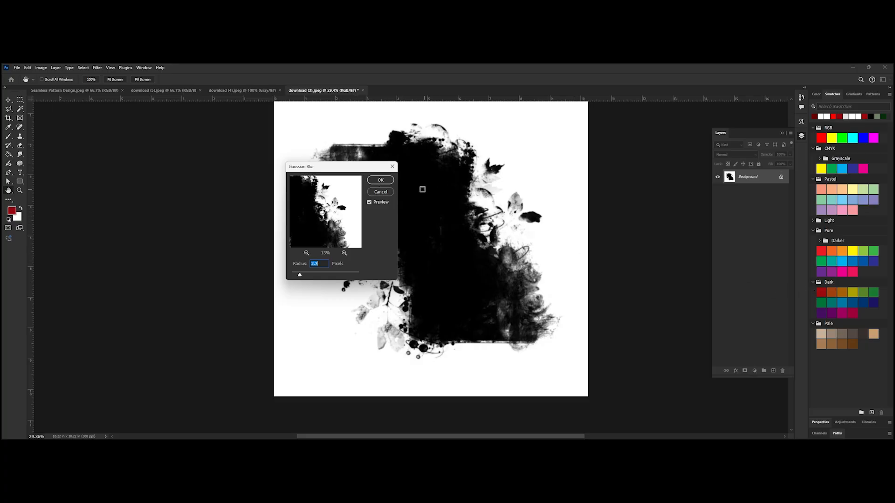
pyautogui.click(381, 180)
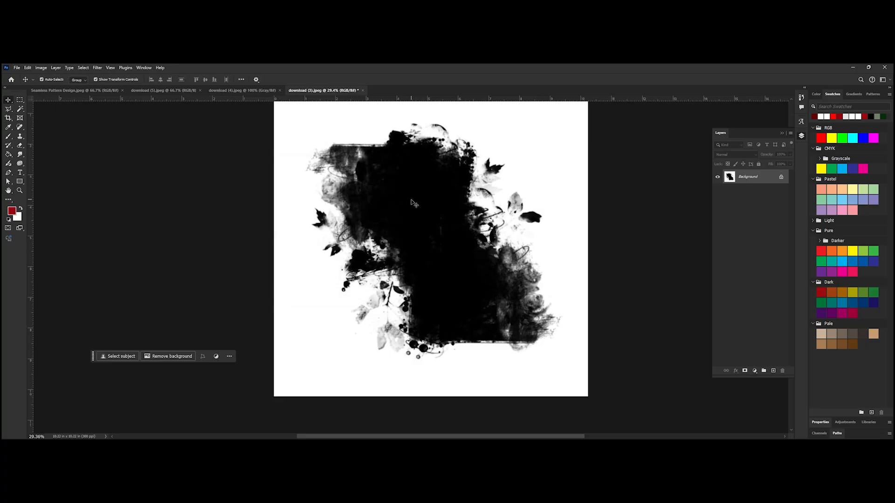
# - Apply Levels to the grunge brush image with input black at 61, midtones at 1.7 and white at 100
pyautogui.scroll(-2, 413, 212)
pyautogui.scroll(4, 414, 212)
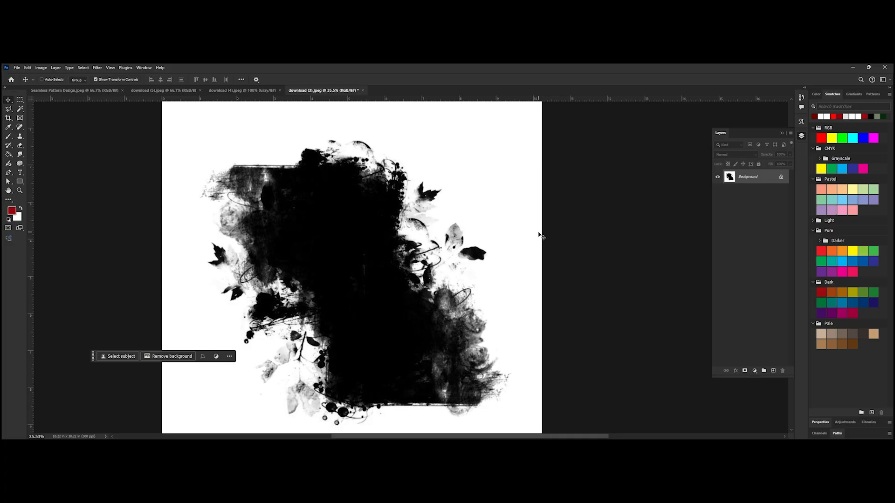
pyautogui.hotkey('ctrl', 'l')
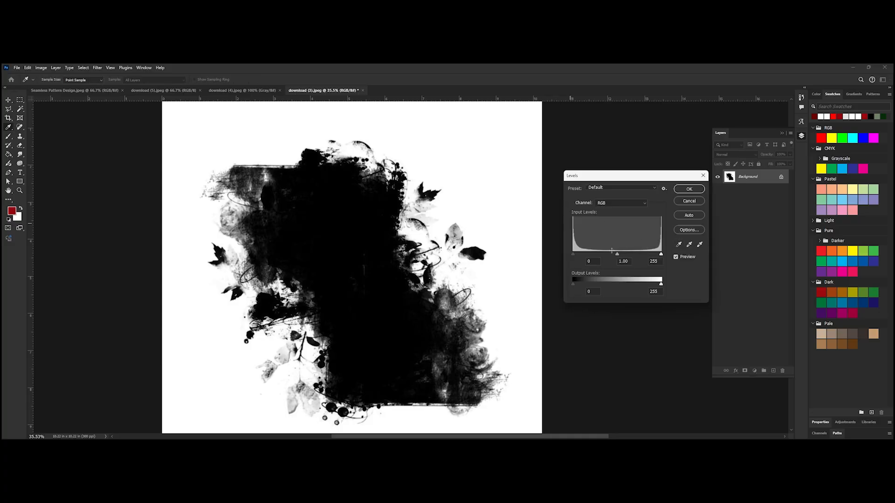
pyautogui.moveTo(617, 255); pyautogui.dragTo(606, 255)
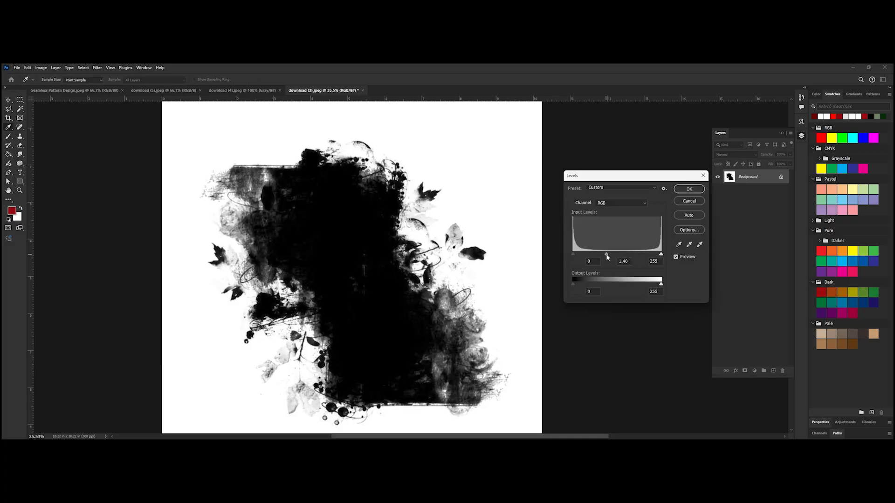
pyautogui.moveTo(573, 254); pyautogui.dragTo(583, 254)
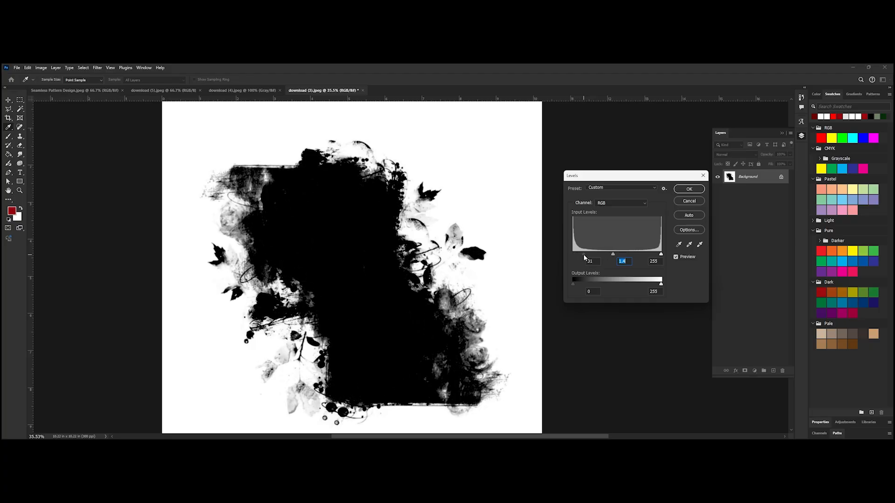
pyautogui.moveTo(661, 255); pyautogui.dragTo(592, 256)
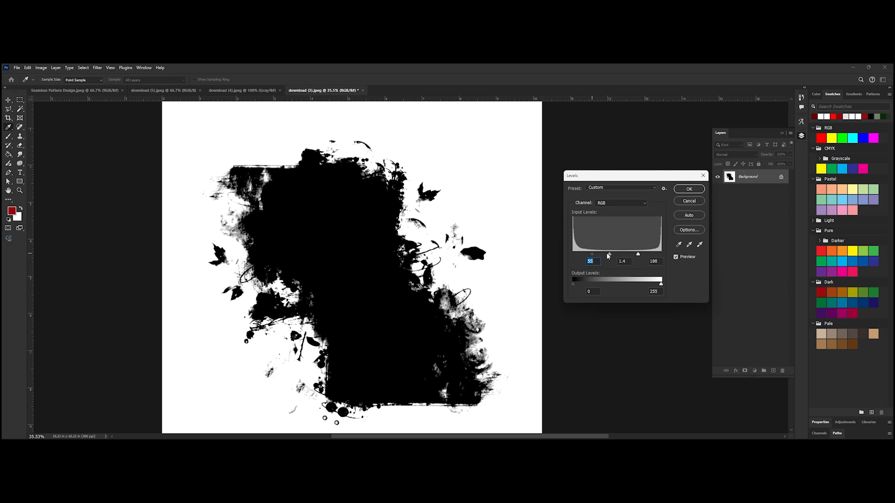
pyautogui.moveTo(638, 255); pyautogui.dragTo(624, 256)
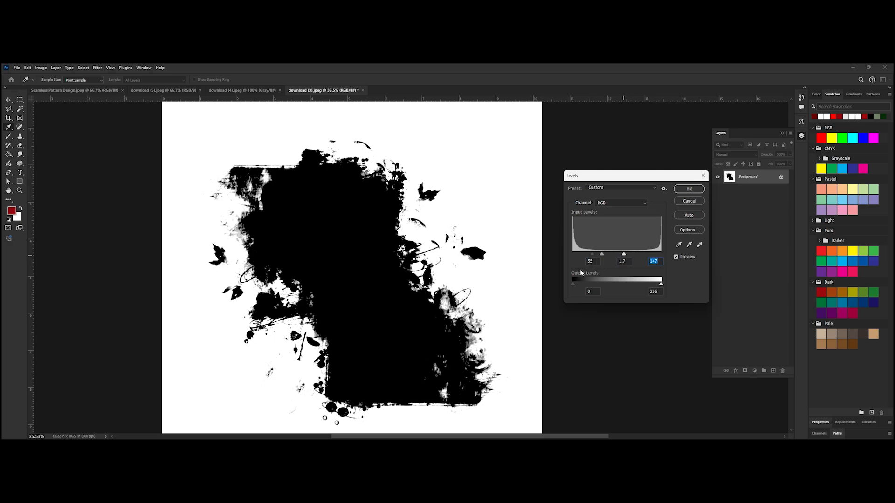
pyautogui.click(594, 256)
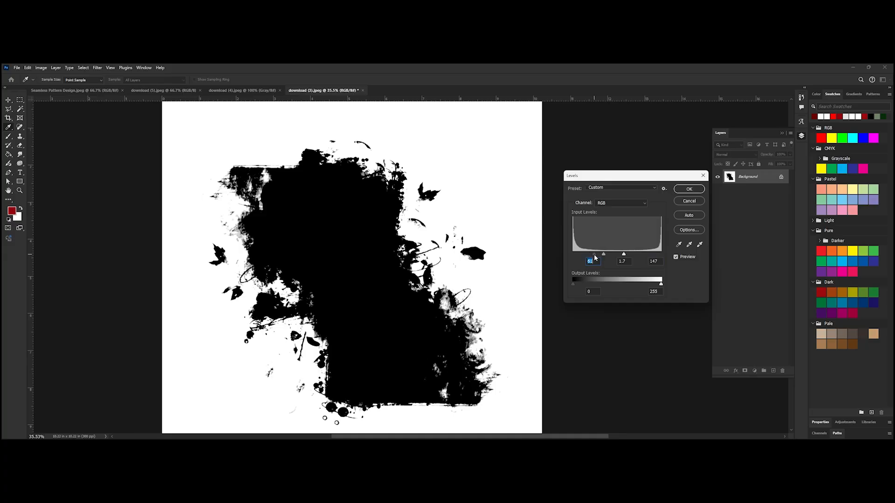
pyautogui.moveTo(621, 254); pyautogui.dragTo(607, 255)
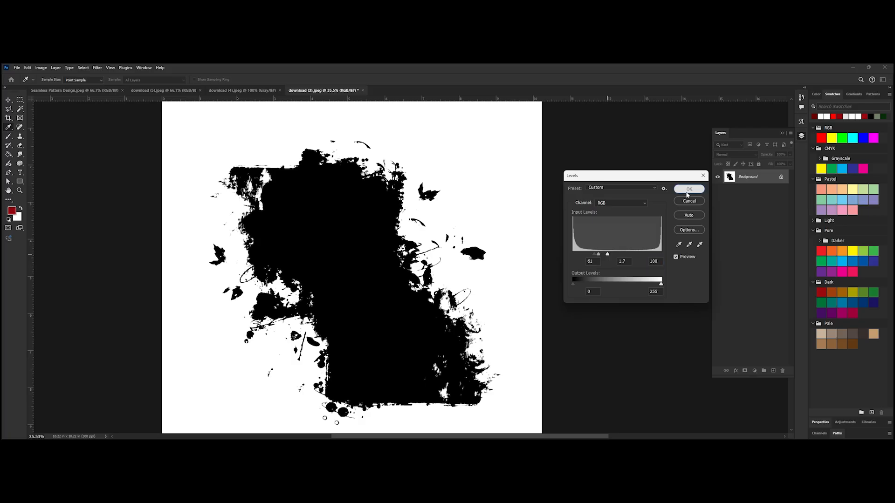
pyautogui.click(689, 188)
pyautogui.press('v')
# - Inspect the edge of the isolated leaf beside the brush shape at high magnification and check the whole image
pyautogui.scroll(5, 501, 255)
pyautogui.scroll(10, 497, 244)
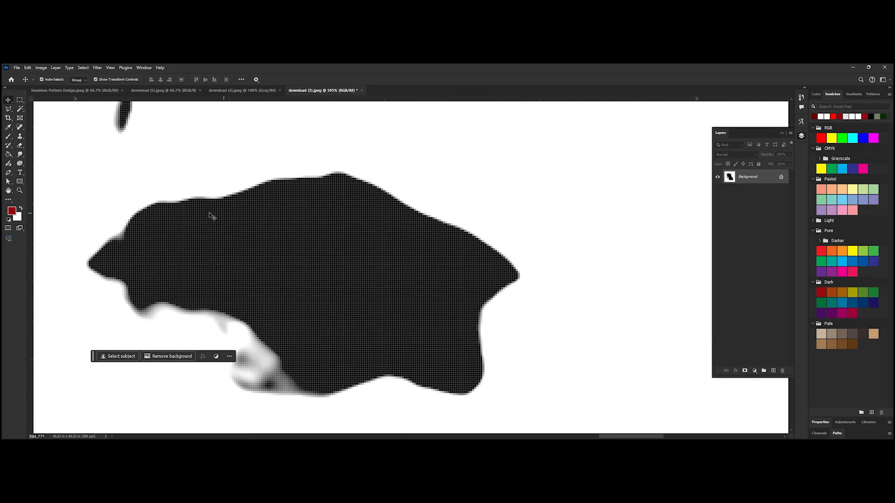
pyautogui.scroll(2, 216, 196)
pyautogui.scroll(-6, 248, 196)
pyautogui.scroll(-10, 361, 163)
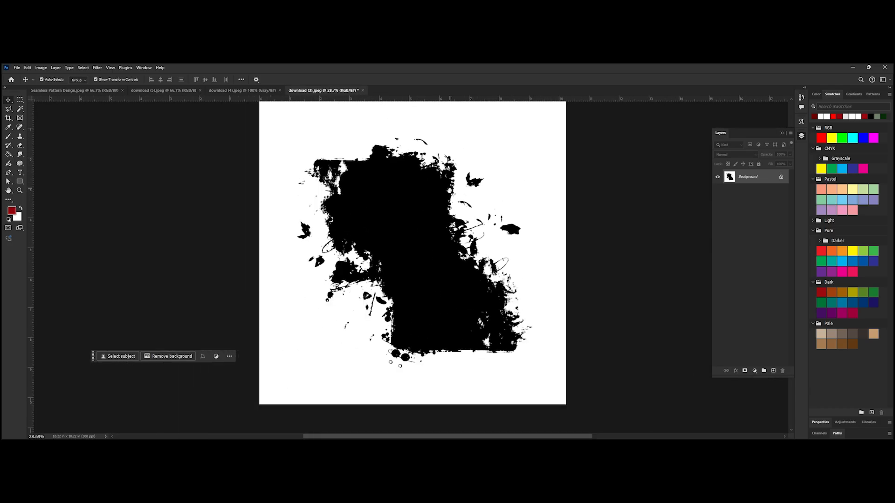
pyautogui.scroll(-2, 431, 219)
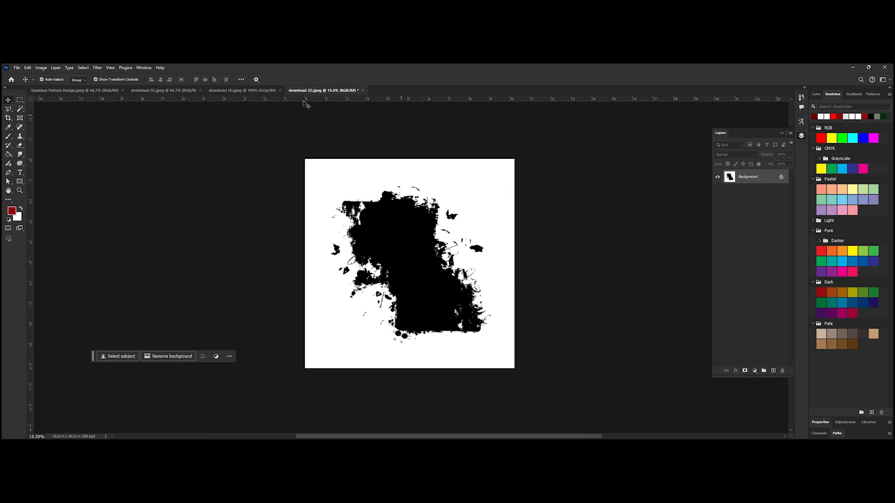
# - Unlock the Background layer, then use Color Range to select and delete all the white around the brush shape
pyautogui.click(781, 178)
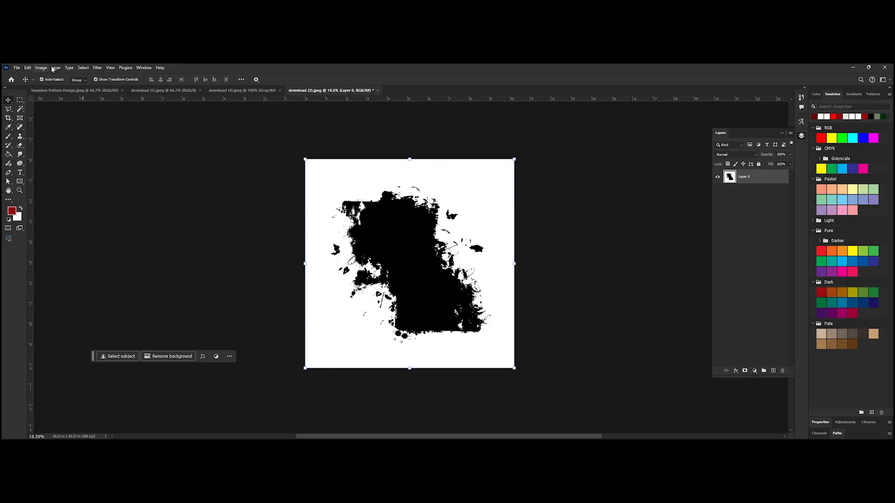
pyautogui.click(97, 68)
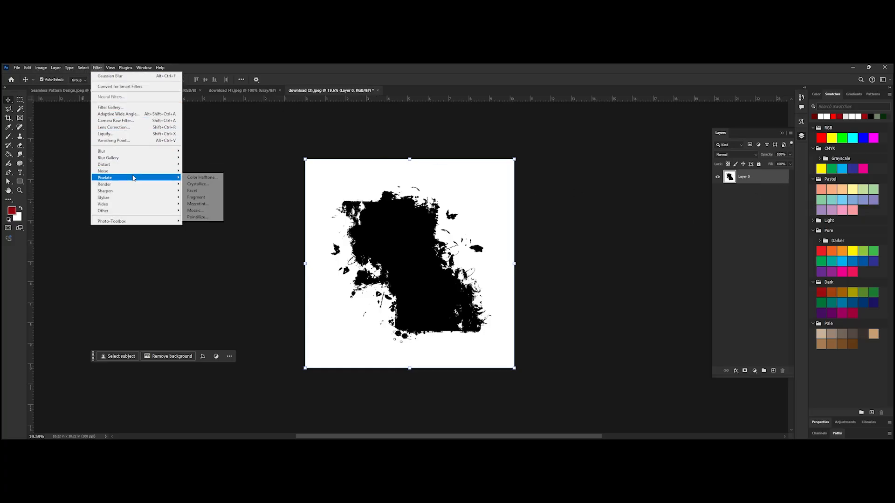
pyautogui.moveTo(83, 67)
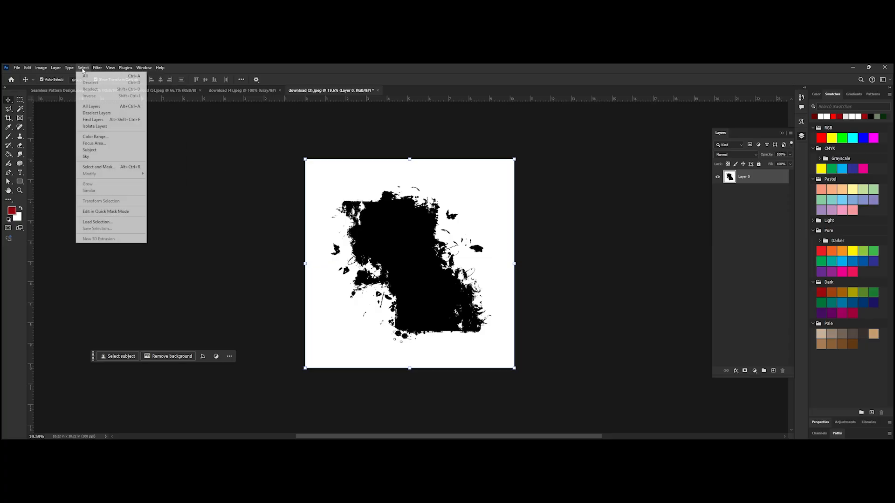
pyautogui.click(100, 137)
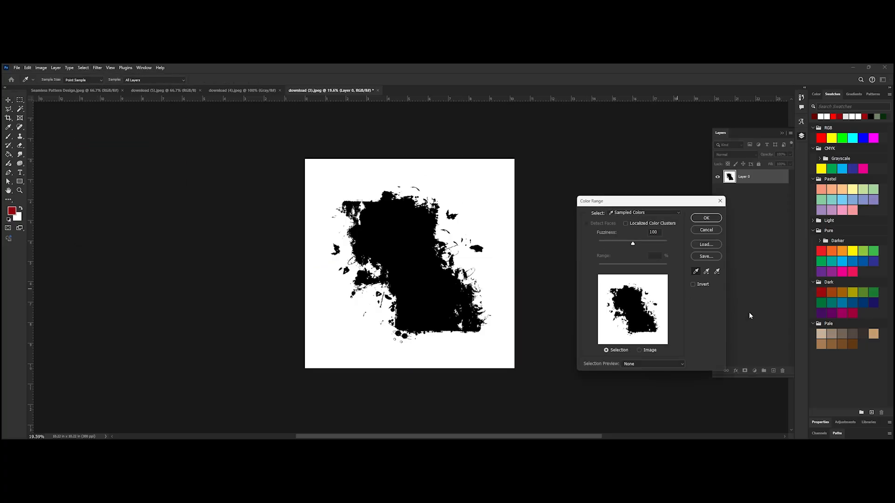
pyautogui.click(707, 272)
pyautogui.click(482, 197)
pyautogui.click(705, 218)
pyautogui.press('v')
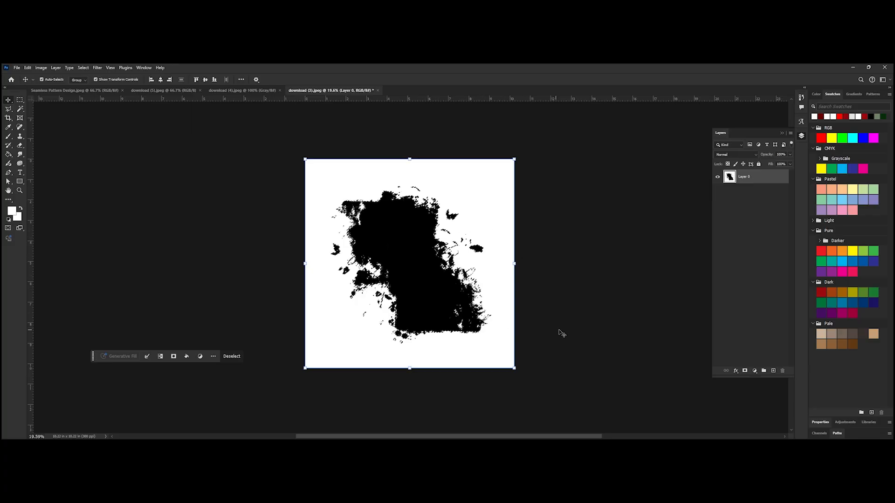
pyautogui.press('Delete')
pyautogui.hotkey('ctrl', 'd')
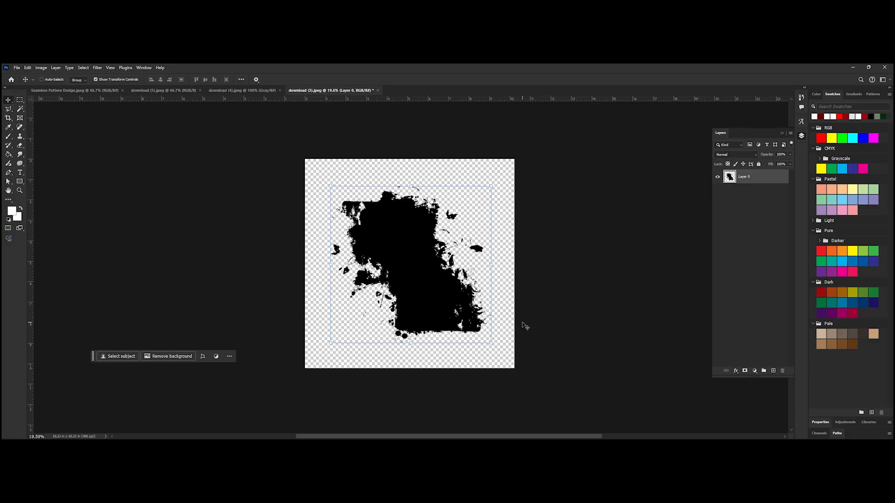
# - Try moving the isolated brush shape around its transparent canvas and bring it back near the centre
pyautogui.moveTo(411, 263); pyautogui.dragTo(387, 256)
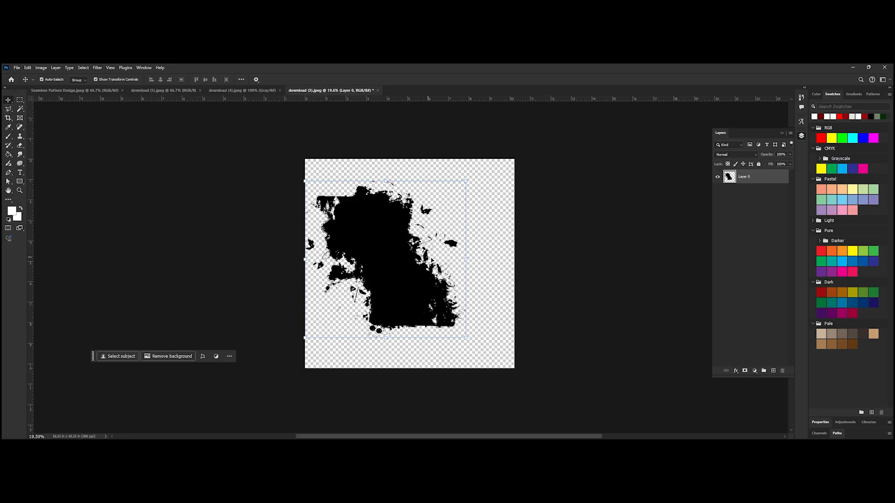
pyautogui.moveTo(467, 259); pyautogui.dragTo(476, 259)
pyautogui.hotkey('ctrl', 'z')
pyautogui.press('Escape')
pyautogui.moveTo(399, 269); pyautogui.dragTo(423, 274)
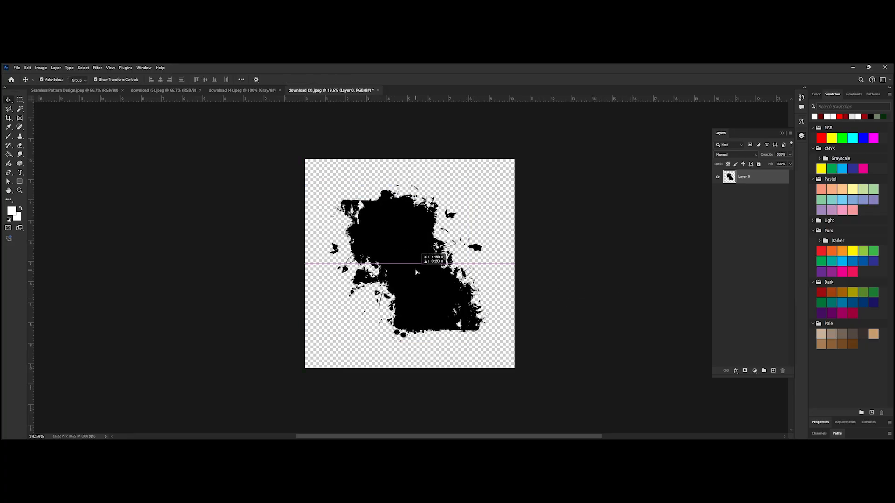
# - Bring the isolated brush shape into the 36 x 12 in document, enlarged to about 225% and placed over the right-hand page
pyautogui.click(593, 279)
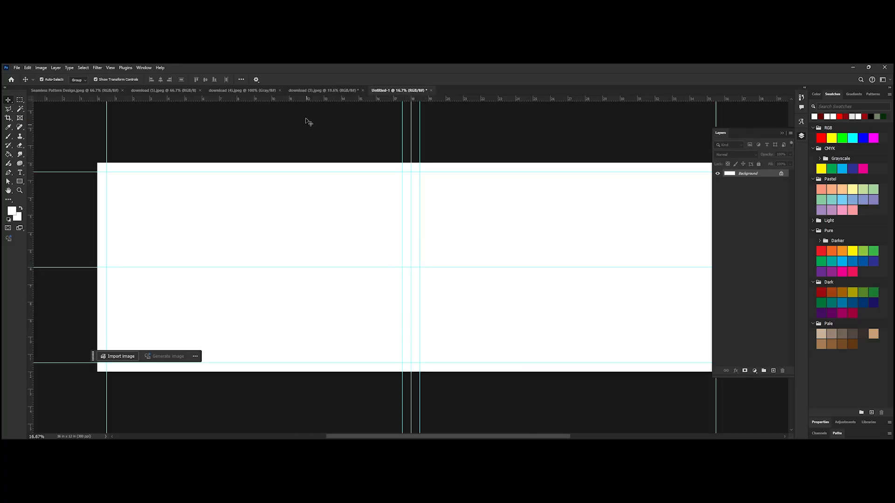
pyautogui.click(309, 91)
pyautogui.moveTo(391, 261); pyautogui.dragTo(652, 289)
pyautogui.moveTo(576, 300); pyautogui.dragTo(502, 318)
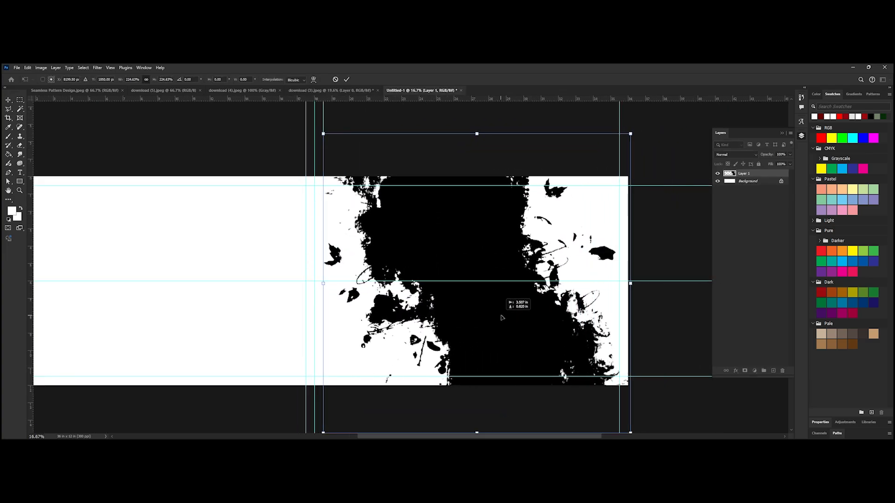
pyautogui.press('Return')
# - Examine the enlarged brush shape's splattered edges and its separate leaf for sharpness at high magnification
pyautogui.scroll(5, 485, 266)
pyautogui.scroll(-5, 478, 232)
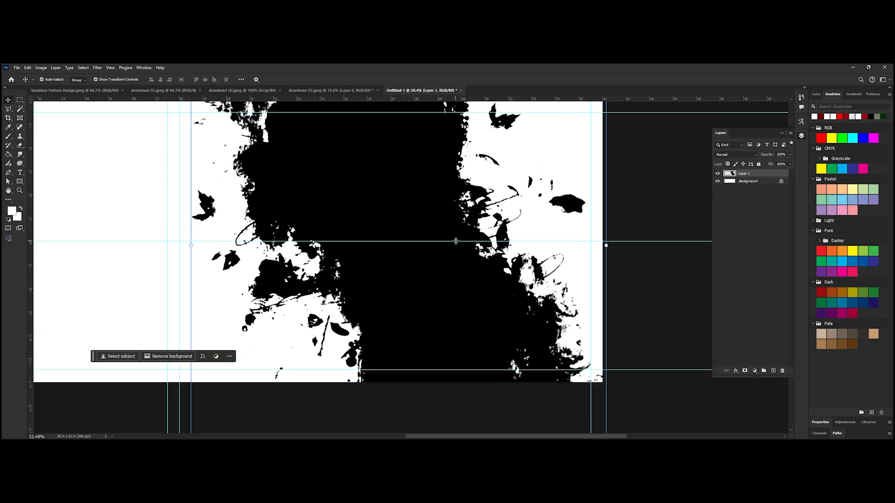
pyautogui.scroll(1, 455, 241)
pyautogui.moveTo(362, 151); pyautogui.dragTo(443, 260)
pyautogui.scroll(5, 347, 269)
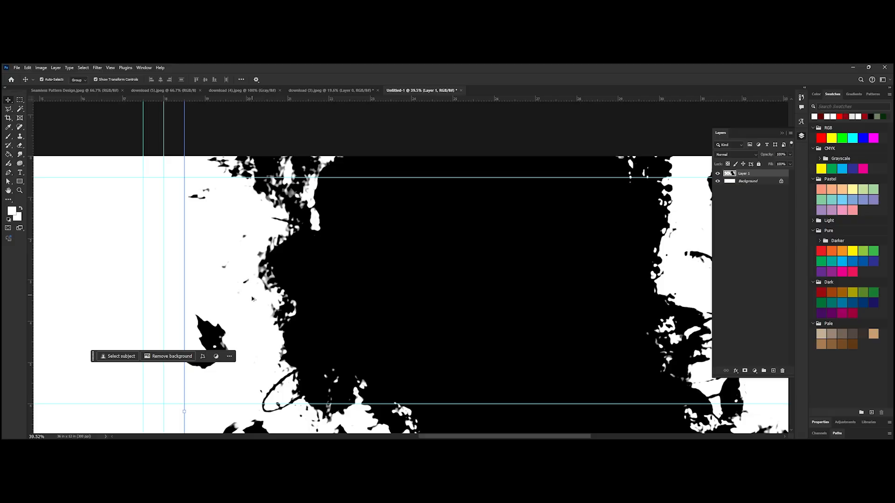
pyautogui.scroll(-8, 239, 312)
pyautogui.moveTo(423, 350); pyautogui.dragTo(375, 240)
pyautogui.scroll(10, 519, 272)
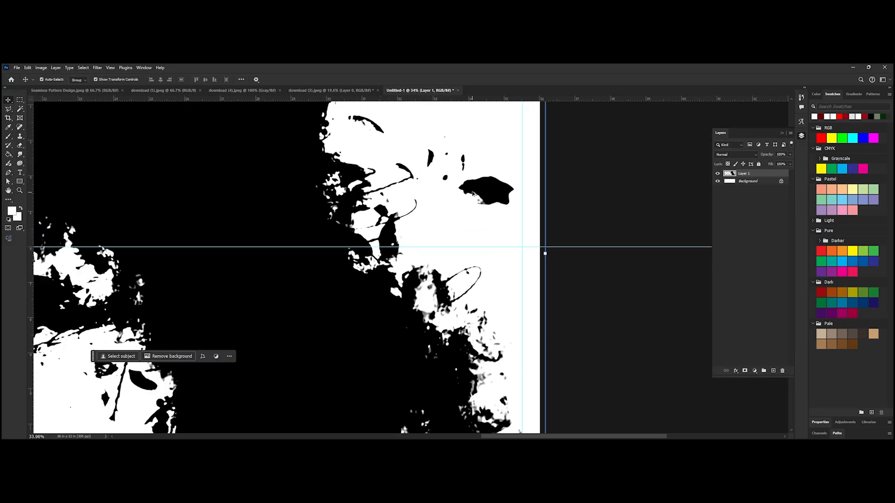
pyautogui.scroll(-12, 475, 203)
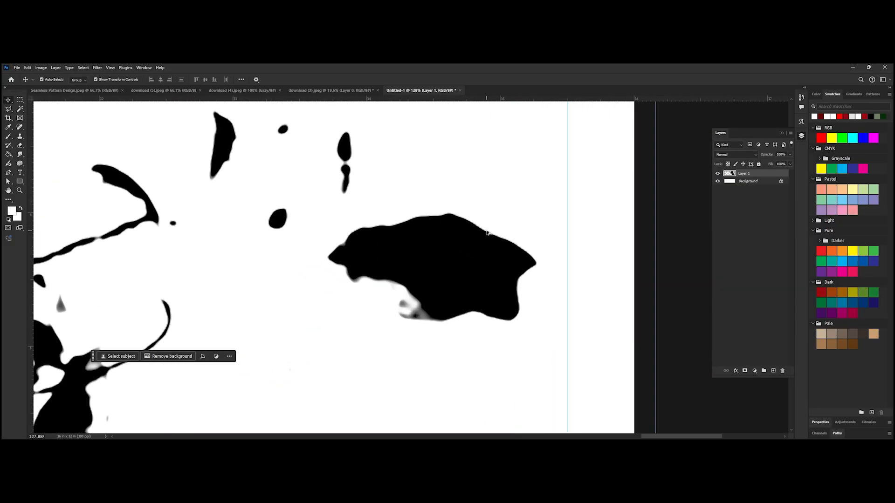
# - Shift the brush shape about 1.8 in to the right so it extends farther past the page's outer edge
pyautogui.click(744, 302)
pyautogui.moveTo(408, 307); pyautogui.dragTo(435, 305)
pyautogui.click(590, 317)
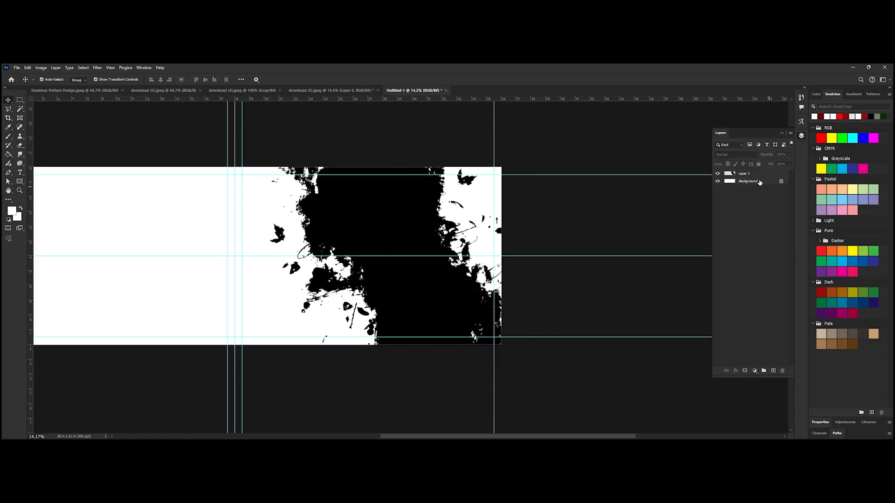
# - Add a Solid Color fill layer in dark brown #311f0d above the brush shape layer
pyautogui.click(759, 173)
pyautogui.click(754, 371)
pyautogui.click(776, 246)
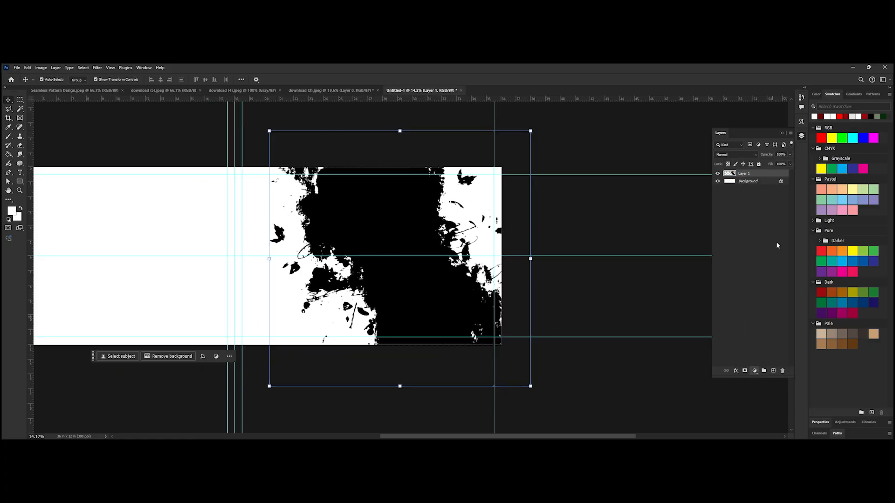
pyautogui.click(754, 370)
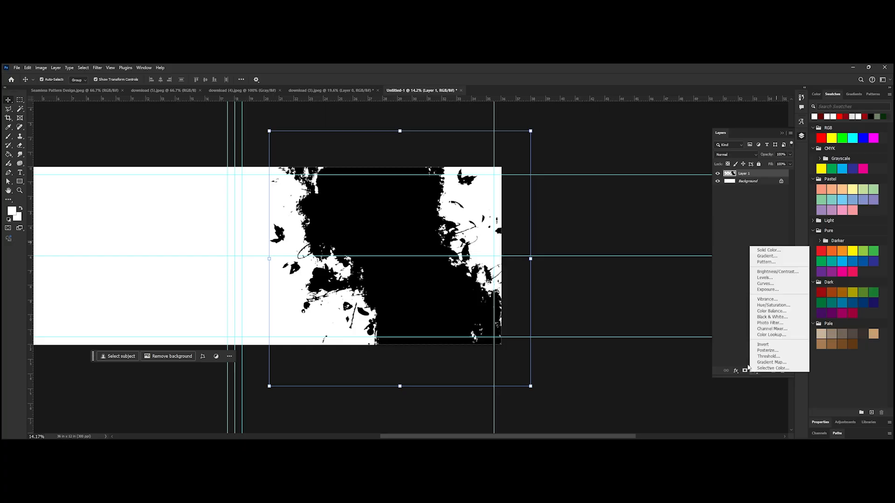
pyautogui.click(766, 247)
pyautogui.moveTo(459, 378)
pyautogui.mouseDown()
pyautogui.moveTo(440, 389)
pyautogui.moveTo(464, 386)
pyautogui.mouseUp()
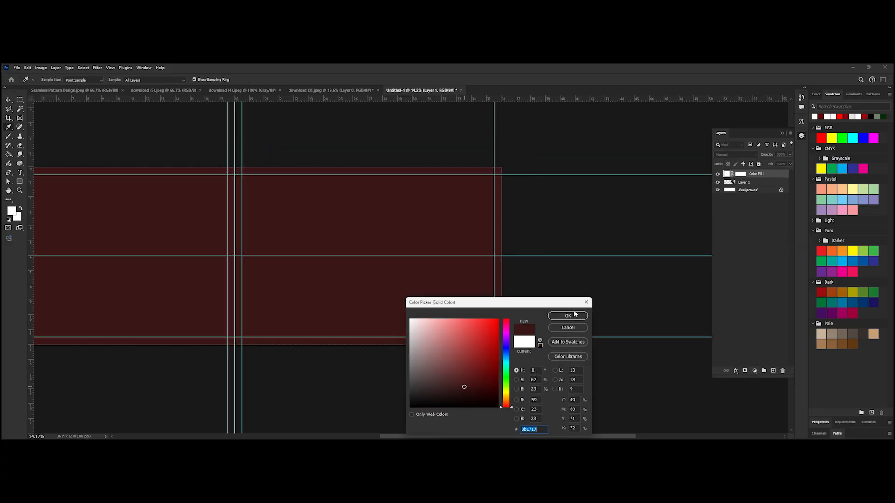
pyautogui.click(507, 394)
pyautogui.click(482, 385)
pyautogui.moveTo(479, 400); pyautogui.dragTo(475, 391)
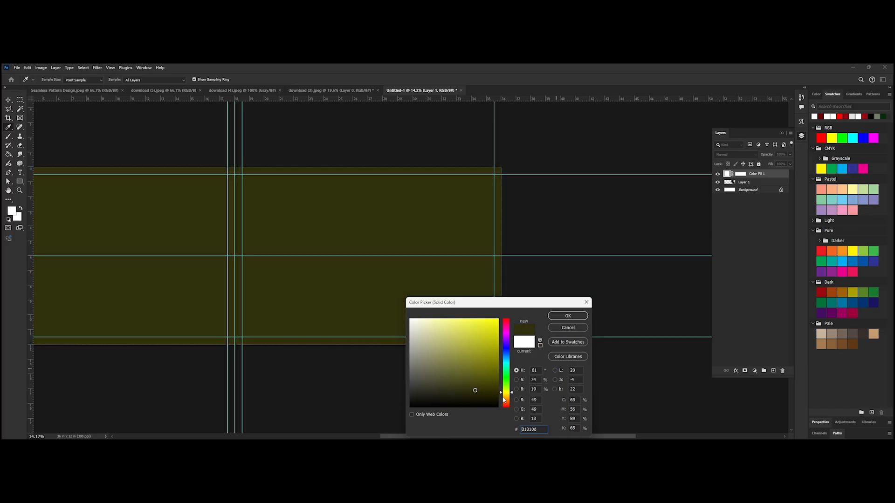
pyautogui.click(509, 400)
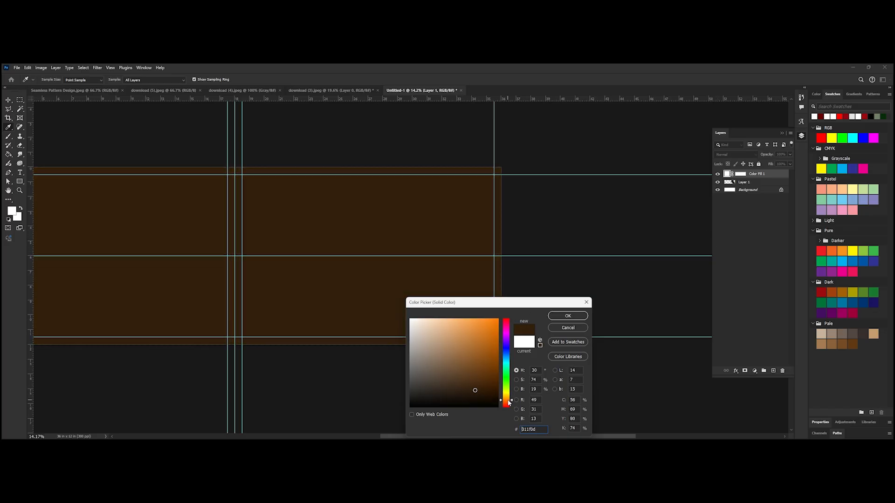
pyautogui.click(568, 316)
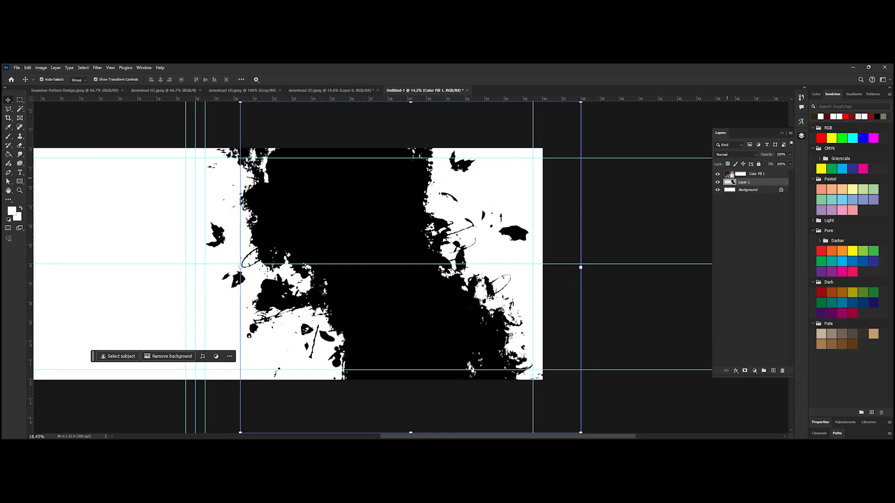
# - Clip the dark brown color fill to the brush shape layer so it colors only the shape
pyautogui.click(718, 174)
pyautogui.keyDown('alt'); pyautogui.click(745, 178); pyautogui.keyUp('alt')
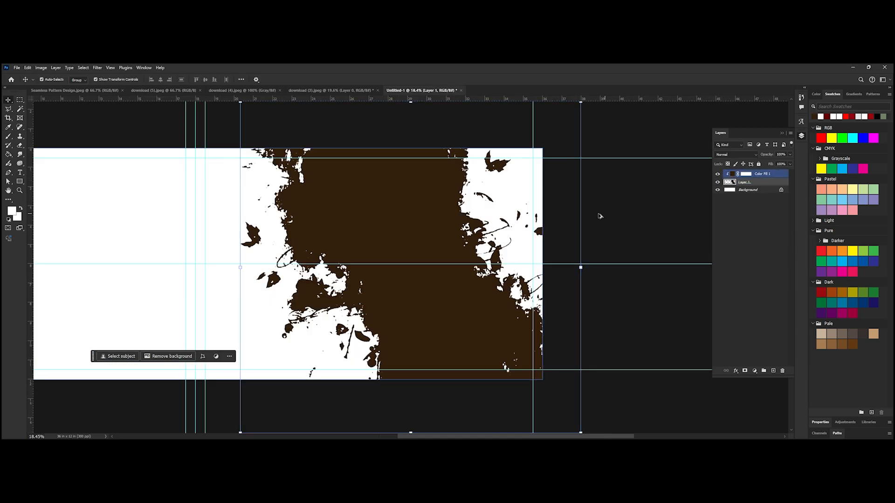
pyautogui.scroll(-4, 624, 213)
# - Open the couple's portrait numbered 5554 (13) from the wedding album's done folder
pyautogui.click(16, 68)
pyautogui.click(24, 86)
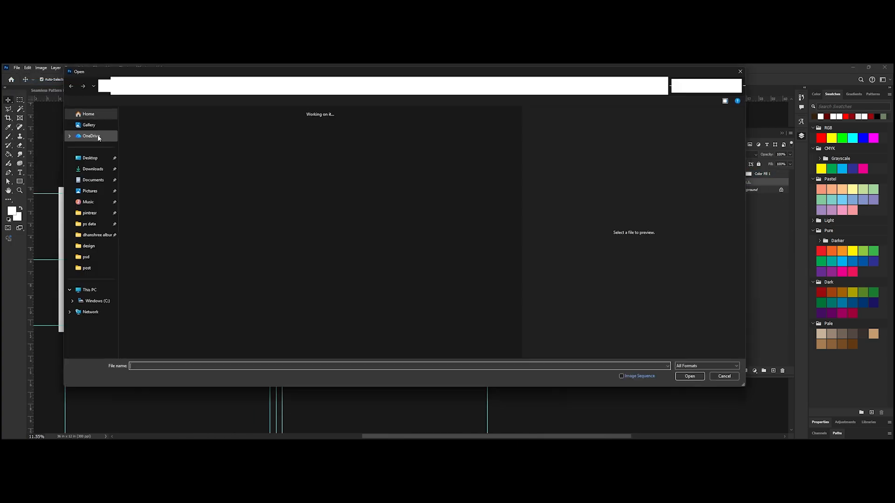
pyautogui.click(94, 237)
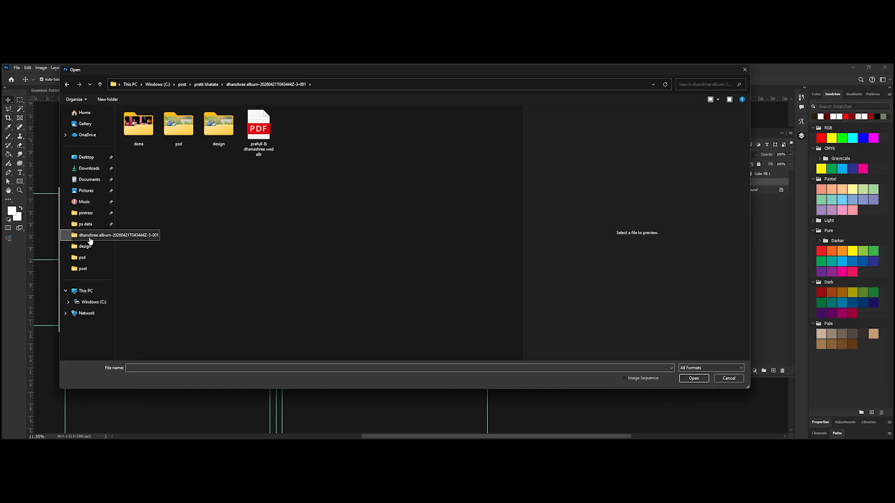
pyautogui.click(189, 140)
pyautogui.doubleClick(189, 140)
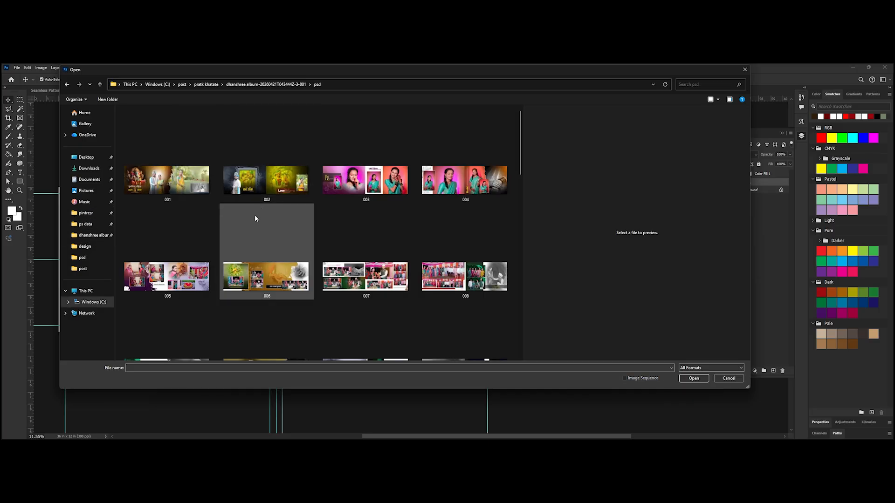
pyautogui.scroll(-3, 265, 224)
pyautogui.click(100, 85)
pyautogui.doubleClick(134, 135)
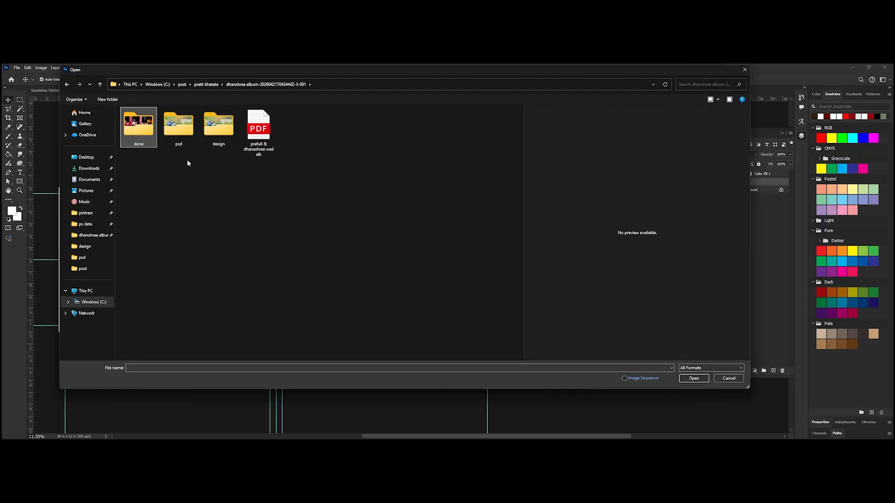
pyautogui.scroll(-10, 375, 269)
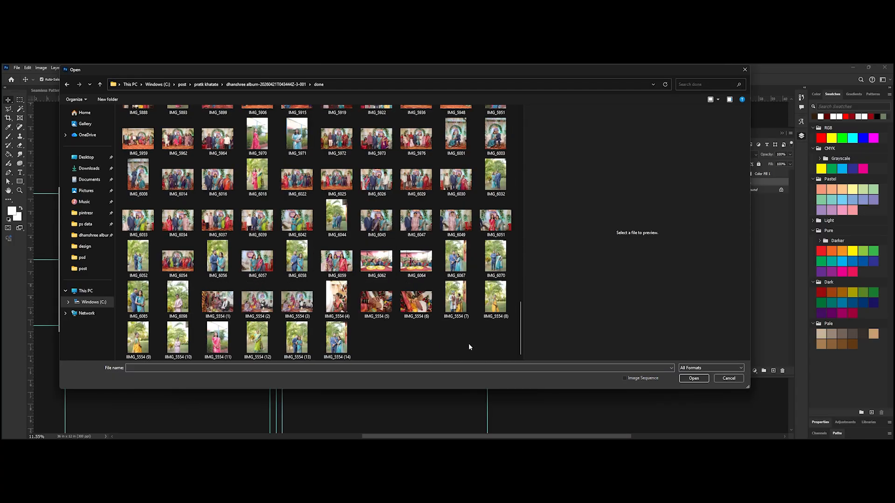
pyautogui.click(297, 342)
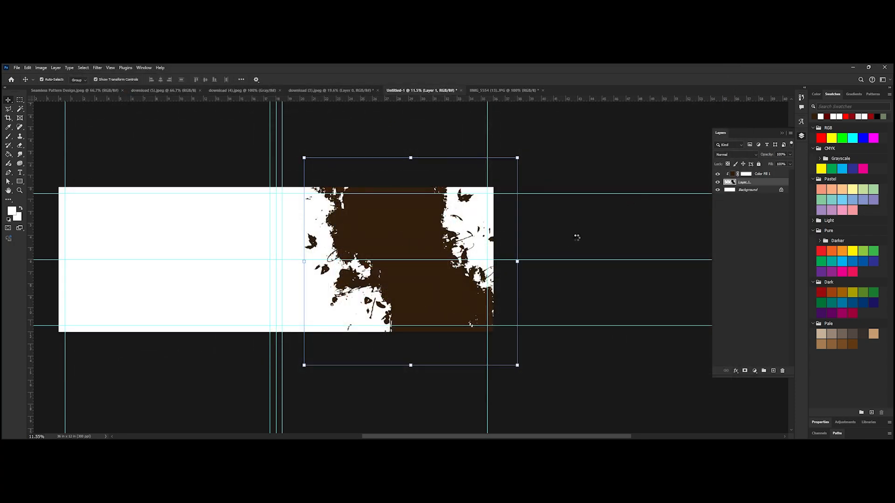
# - Bring the couple photo into the spread above the brown fill, clip it to the brush shape, scale it about 117% and align it with the page's outer edge
pyautogui.moveTo(747, 185); pyautogui.dragTo(421, 255)
pyautogui.moveTo(755, 174); pyautogui.dragTo(723, 183)
pyautogui.moveTo(388, 219); pyautogui.dragTo(357, 209)
pyautogui.moveTo(469, 242); pyautogui.dragTo(498, 240)
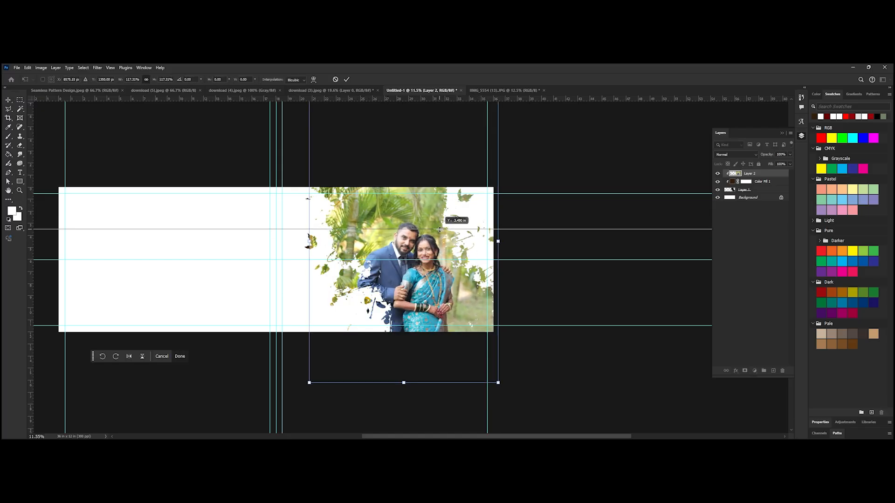
pyautogui.moveTo(390, 219); pyautogui.dragTo(422, 216)
pyautogui.click(666, 269)
# - Set the clipped photo's blend mode to Overlay and add an empty clipped layer between the photo and the brown fill
pyautogui.click(734, 154)
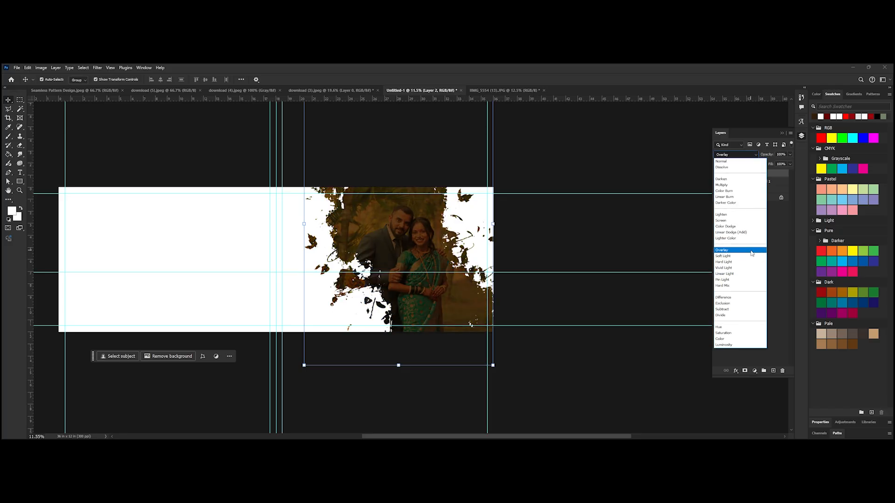
pyautogui.click(750, 250)
pyautogui.click(761, 185)
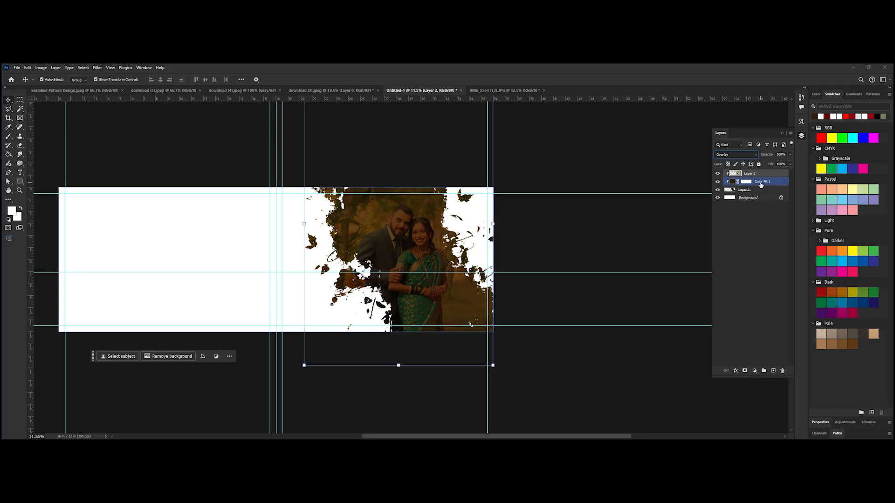
pyautogui.click(773, 370)
# - Paint a soft white glow over the couple's heads on the new layer, using a brush nearly as wide as the page is tall
pyautogui.click(7, 136)
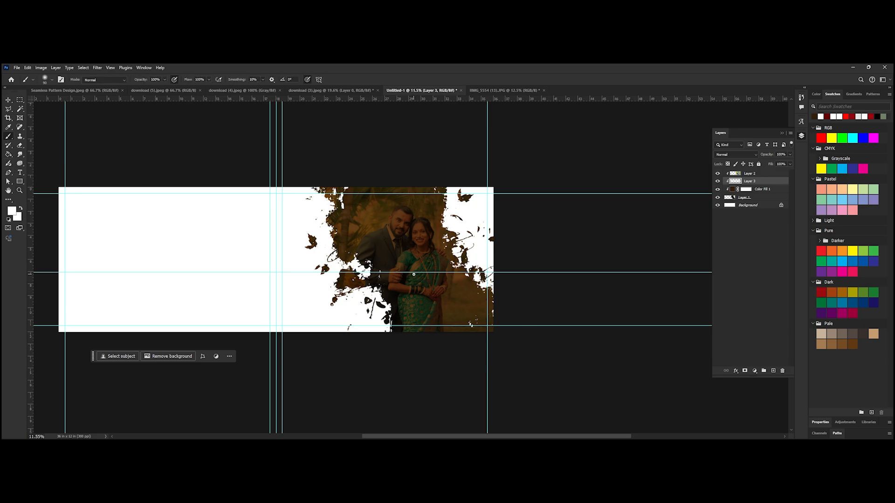
pyautogui.press(']')
pyautogui.press(']')
pyautogui.press(']')
pyautogui.press(']')
pyautogui.press(']')
pyautogui.press(']')
pyautogui.press(']')
pyautogui.press(']')
pyautogui.press(']')
pyautogui.press(']')
pyautogui.press(']')
pyautogui.press(']')
pyautogui.press(']')
pyautogui.press(']')
pyautogui.press(']')
pyautogui.press(']')
pyautogui.press(']')
pyautogui.press(']')
pyautogui.press(']')
pyautogui.press(']')
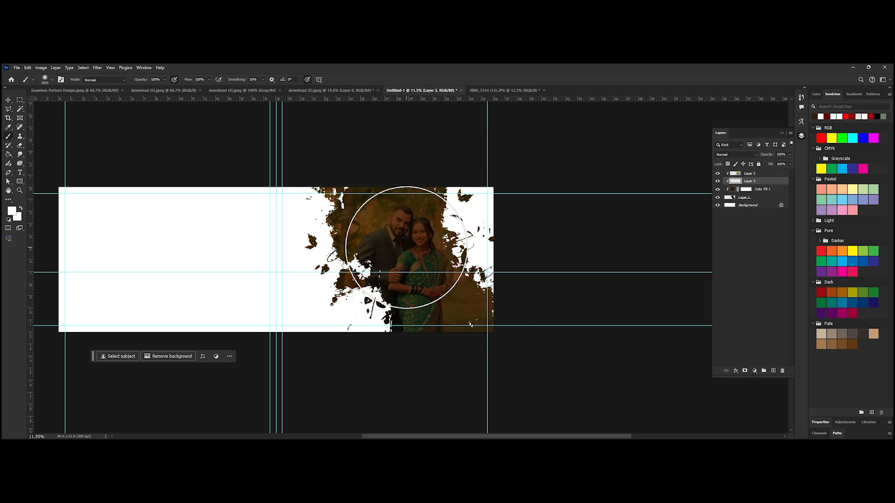
pyautogui.press(']')
pyautogui.click(399, 224)
pyautogui.click(395, 212)
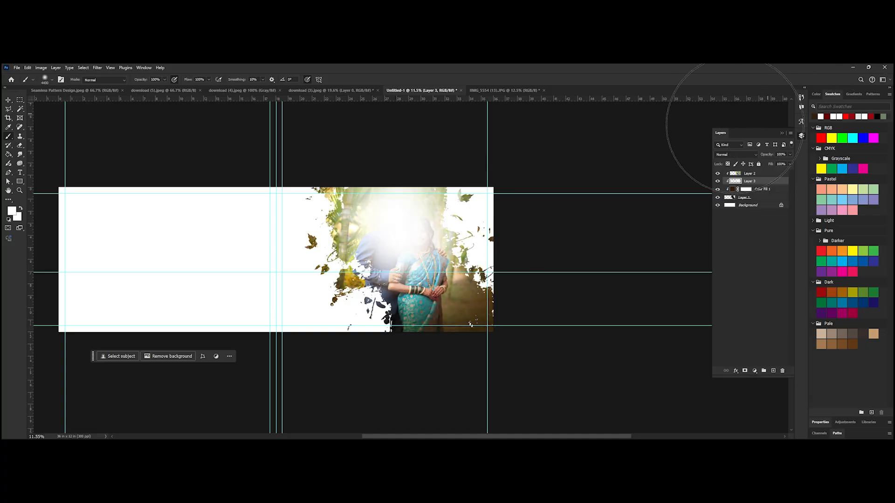
# - Set the white glow layer's blend mode to Soft Light
pyautogui.click(731, 156)
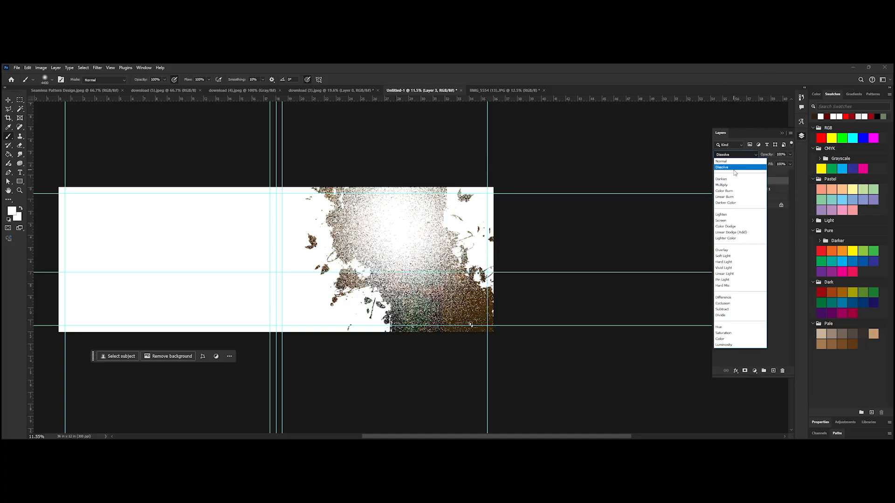
pyautogui.click(722, 256)
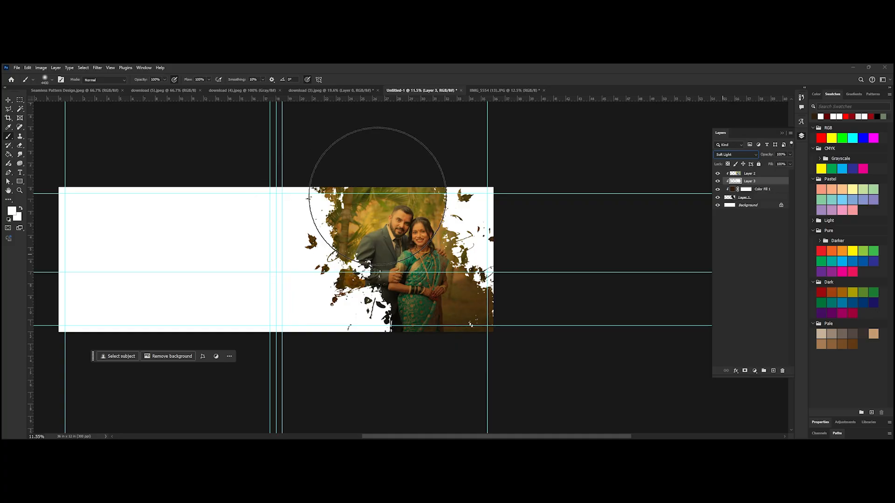
pyautogui.click(7, 100)
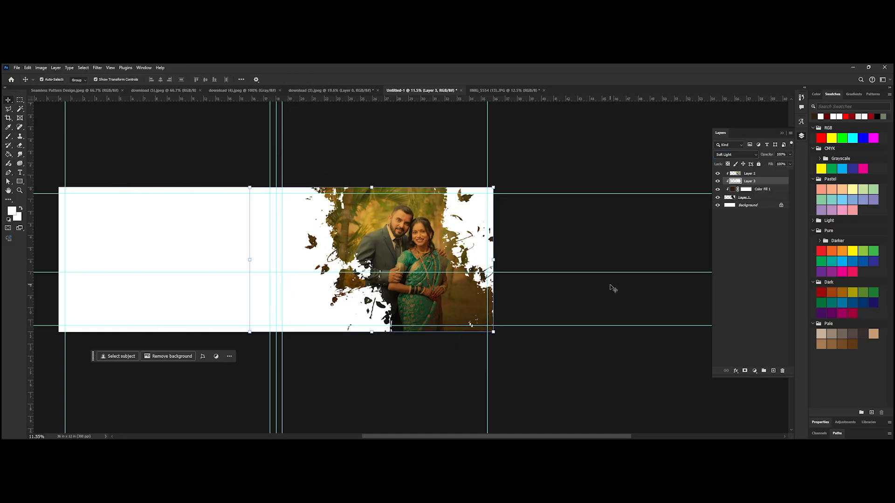
pyautogui.click(590, 286)
pyautogui.scroll(-5, 429, 216)
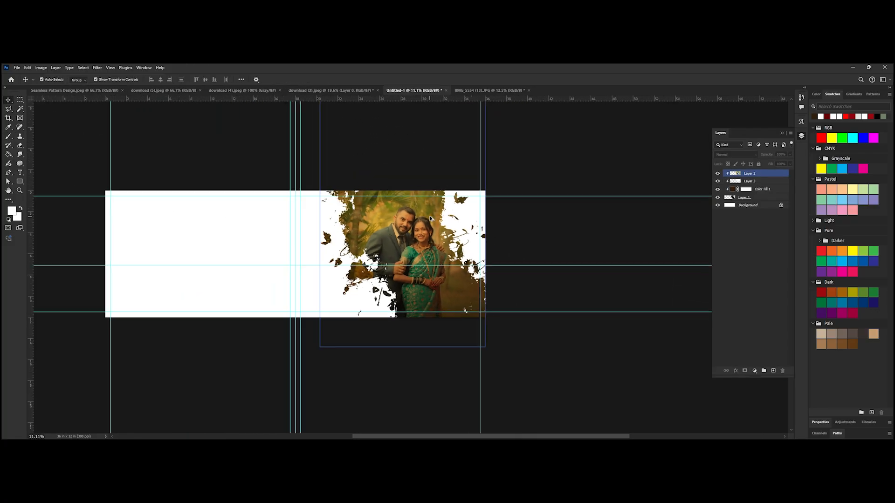